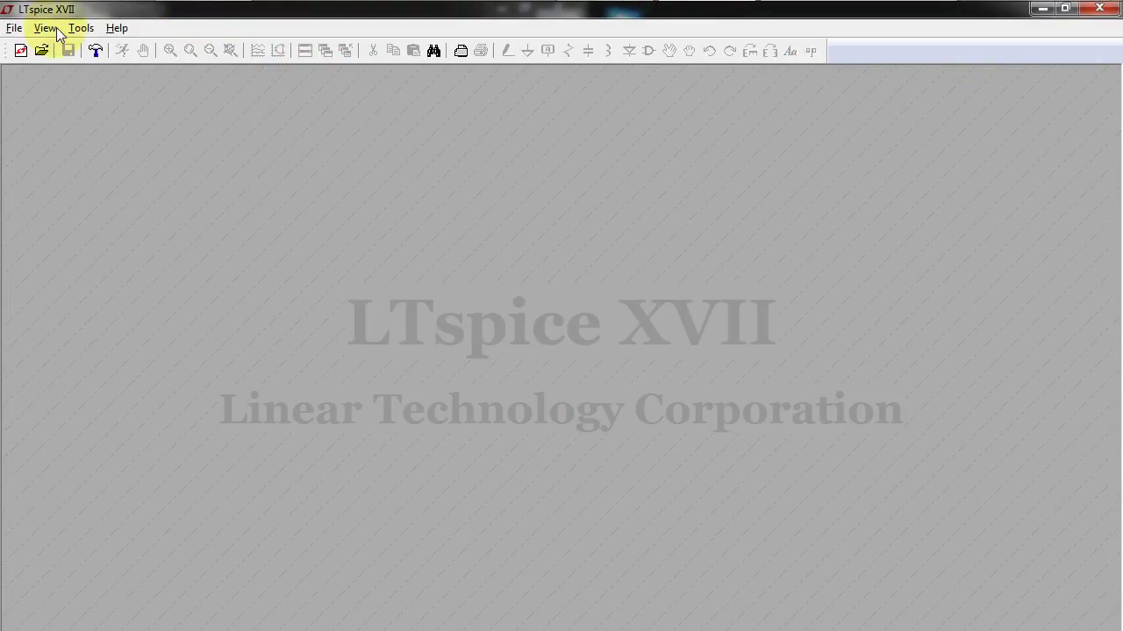
Create a blank Draft2 schematic with two nmos4 transistors, M1 stacked above M2
click(14, 28)
click(39, 42)
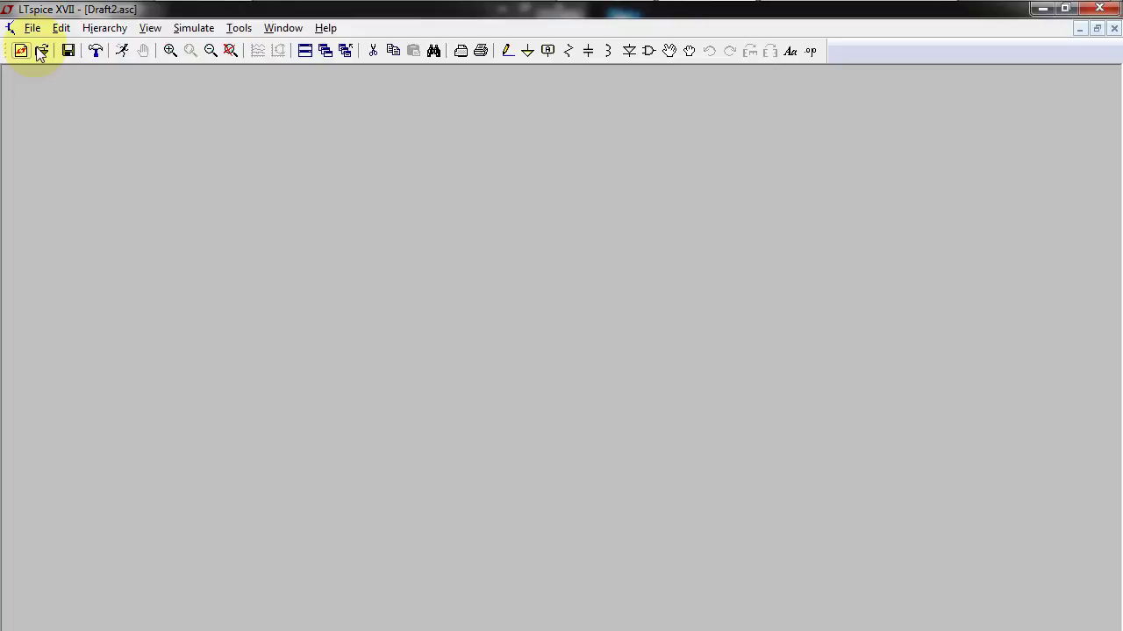
click(649, 51)
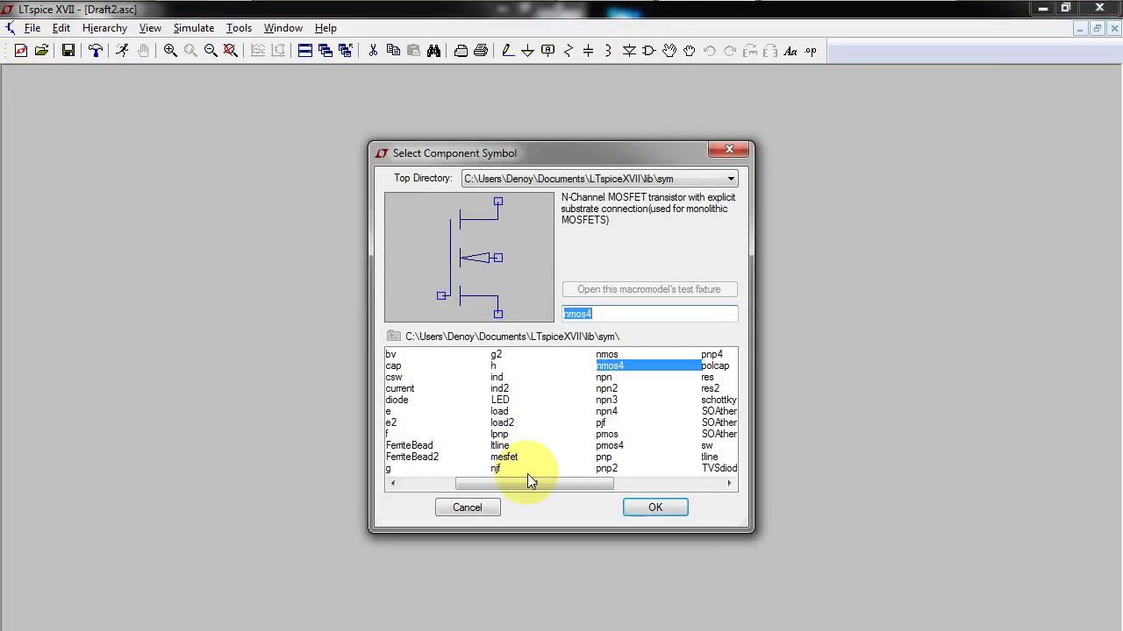
double_click(625, 365)
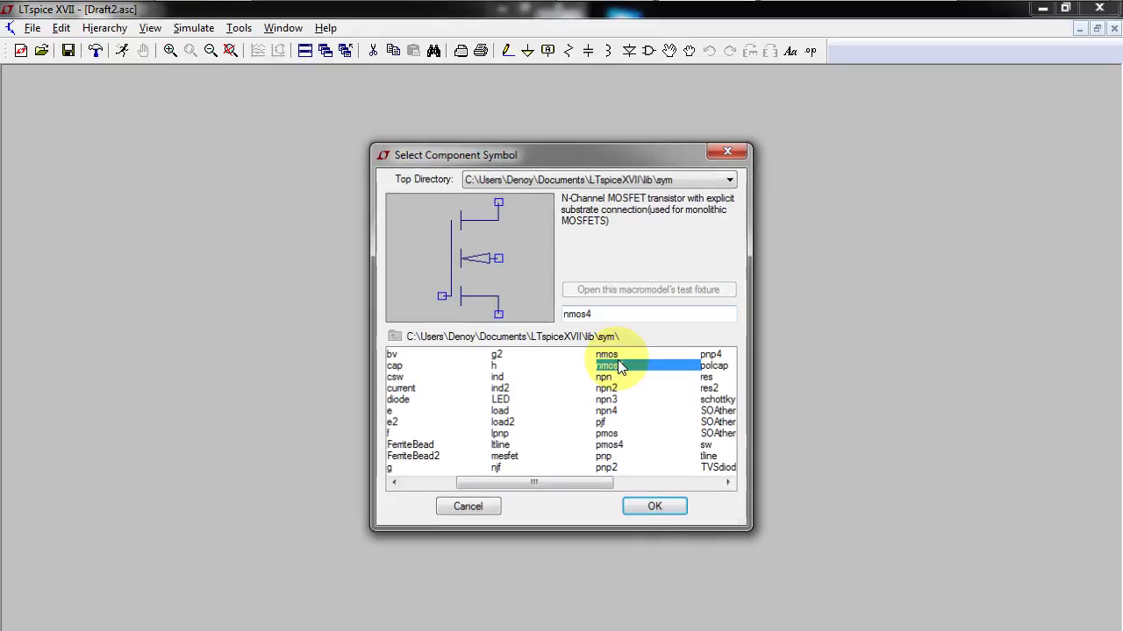
click(354, 235)
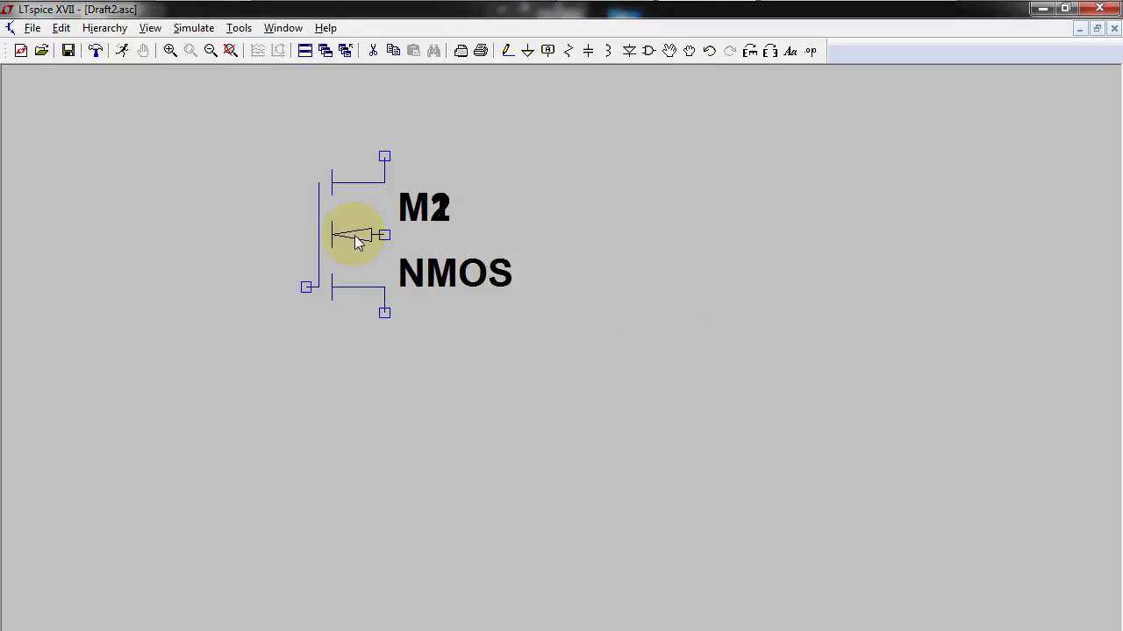
click(358, 401)
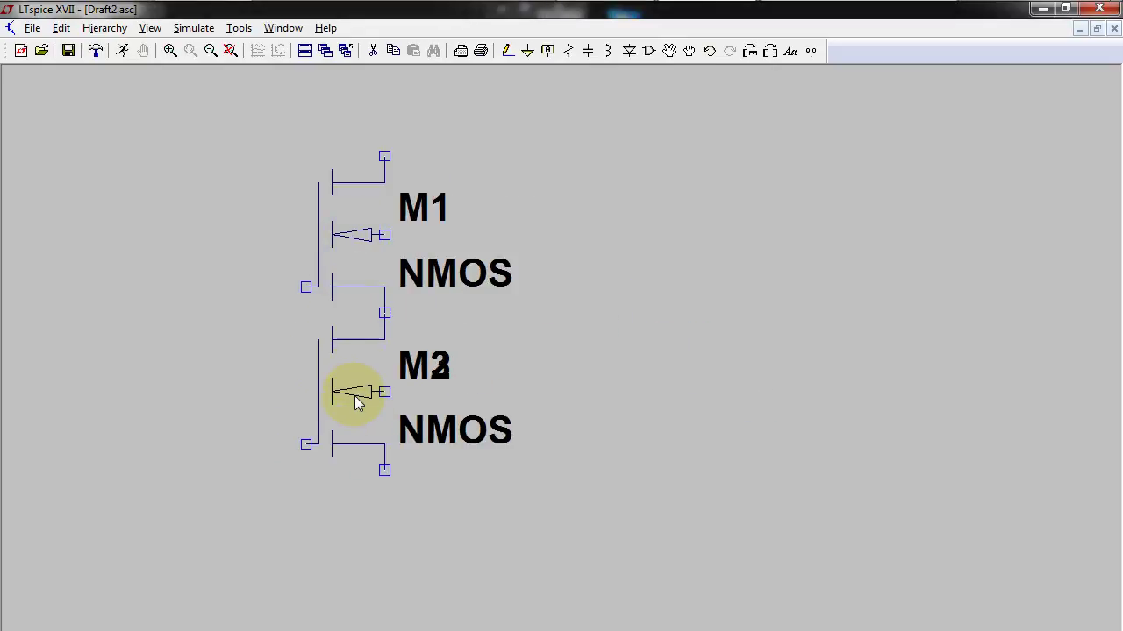
key(Escape)
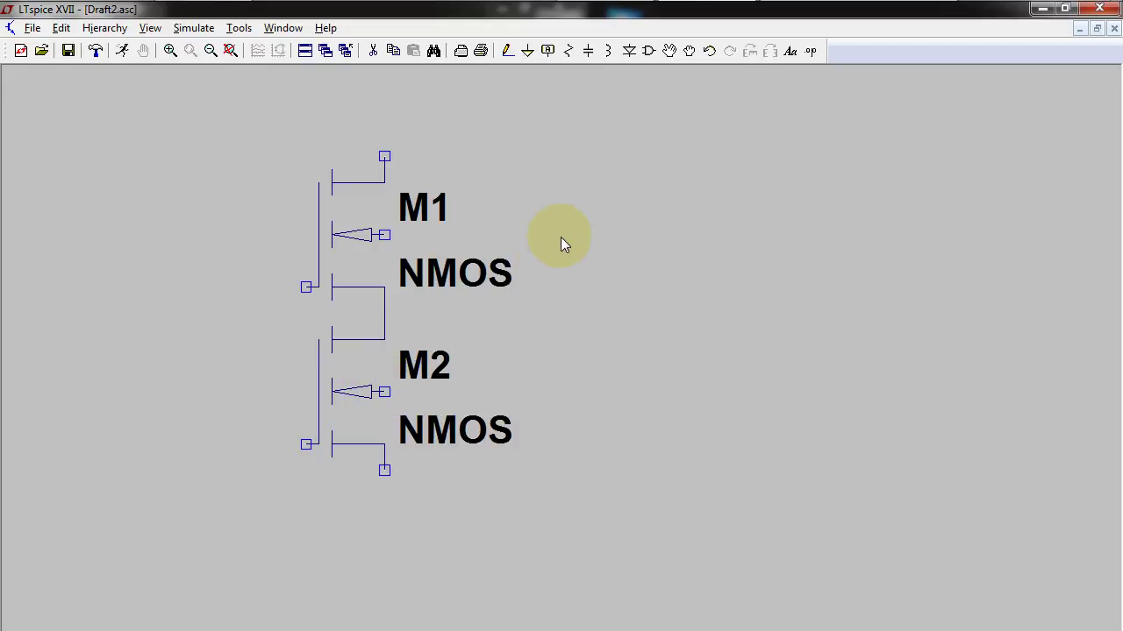
click(527, 53)
Ground M2's source, then wire M1's and M2's body pins to M2's source
click(384, 478)
key(Escape)
click(508, 53)
click(457, 235)
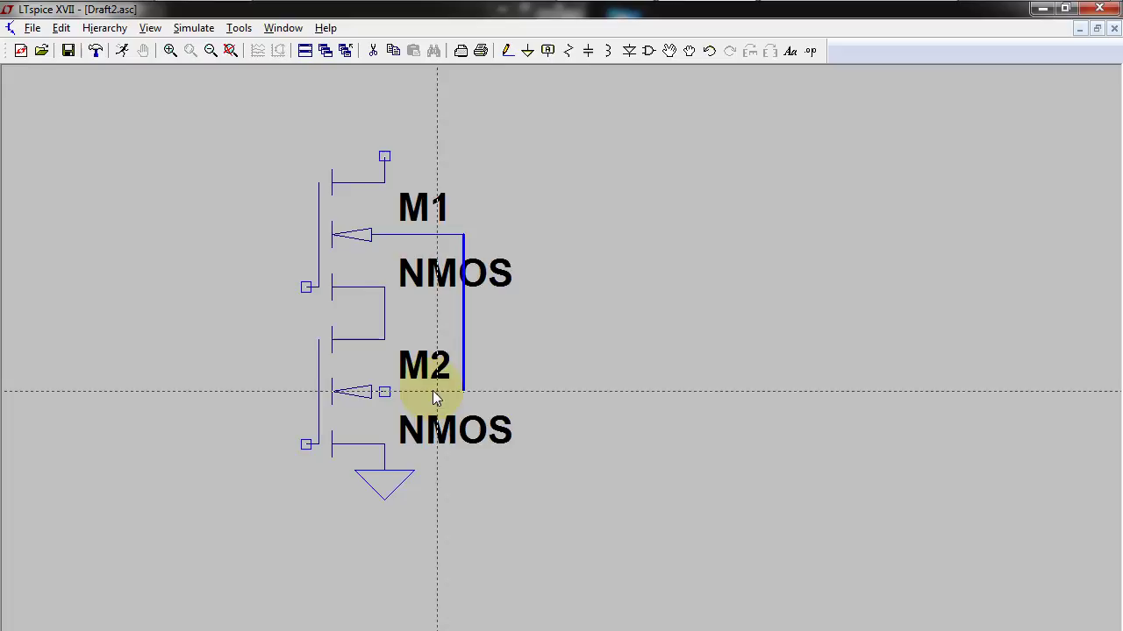
click(388, 441)
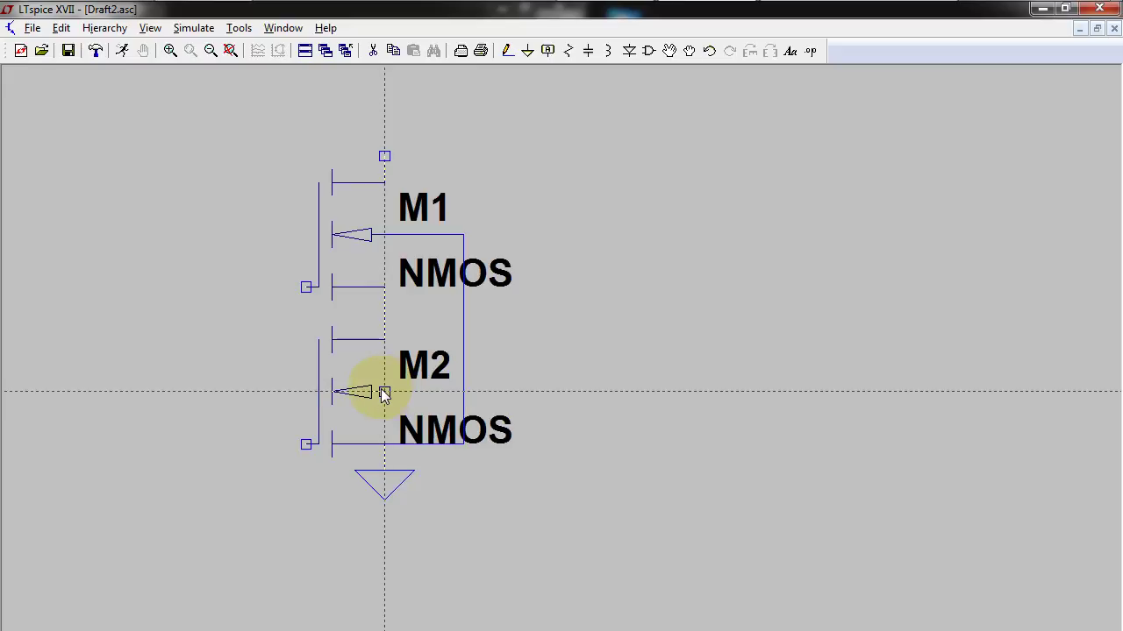
click(384, 392)
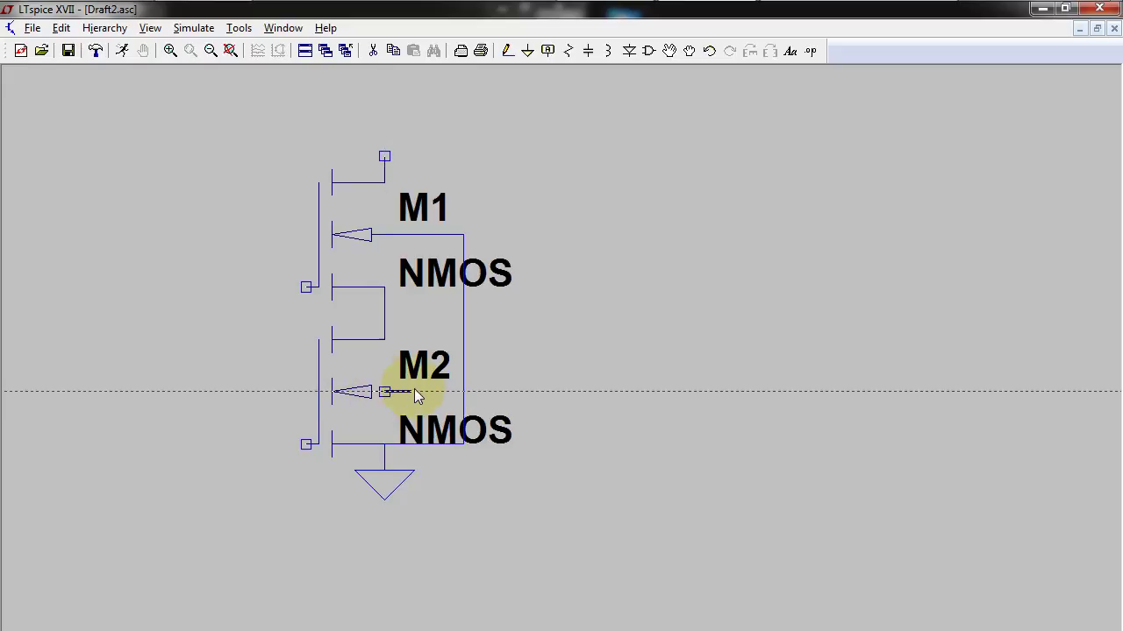
click(463, 392)
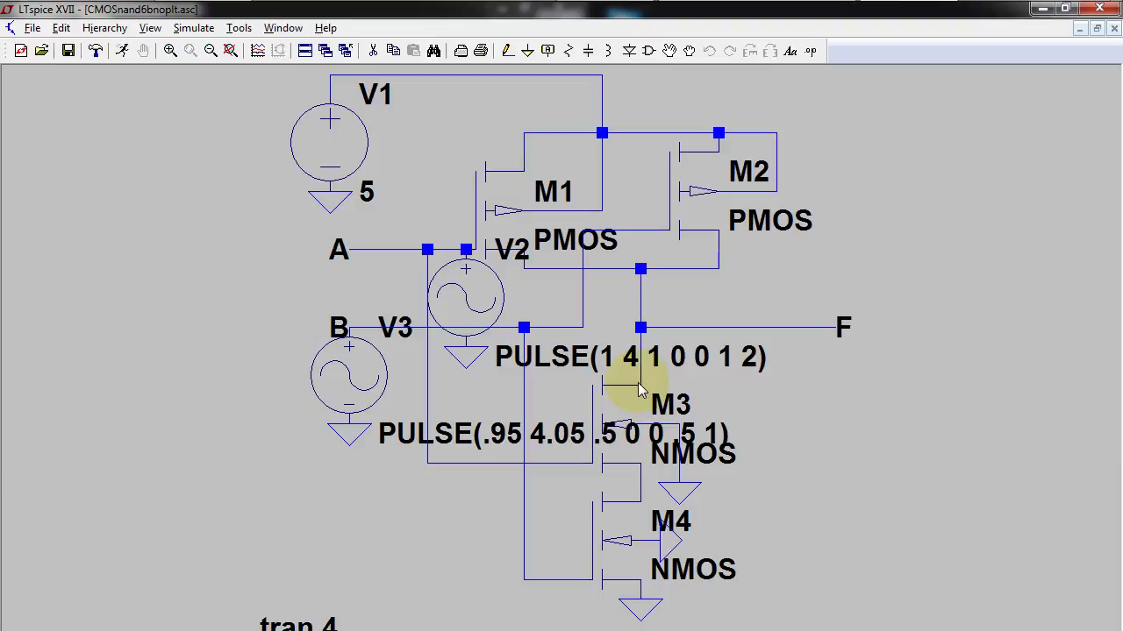
Review V2's PULSE settings unchanged, then simulate the NAND circuit to plot V(a), V(b), V(f)
right_click(460, 305)
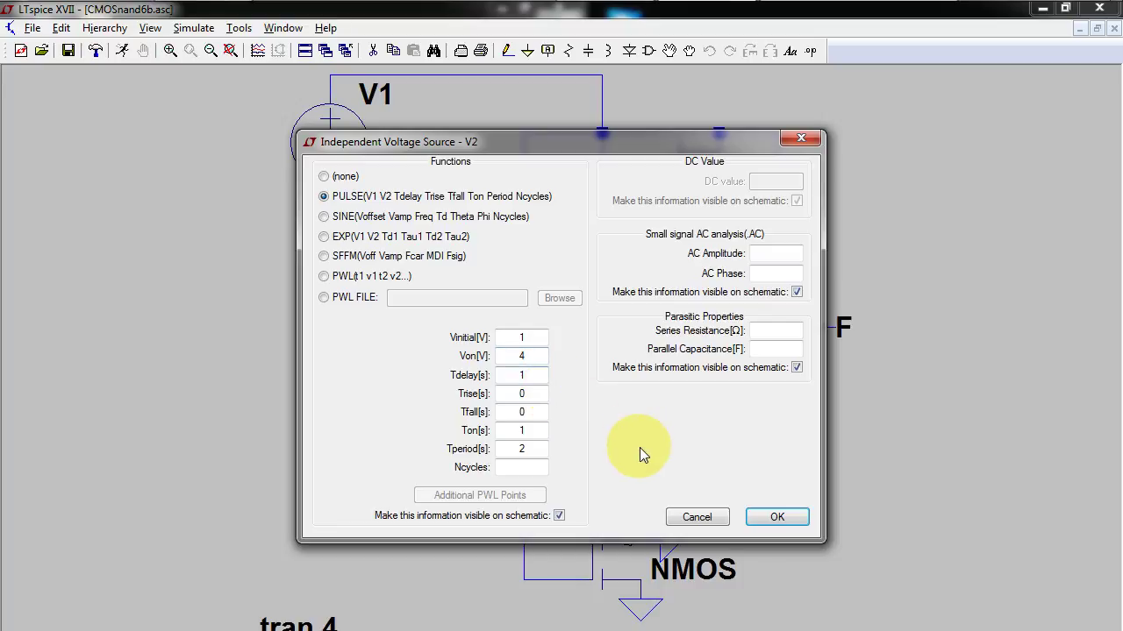
click(698, 519)
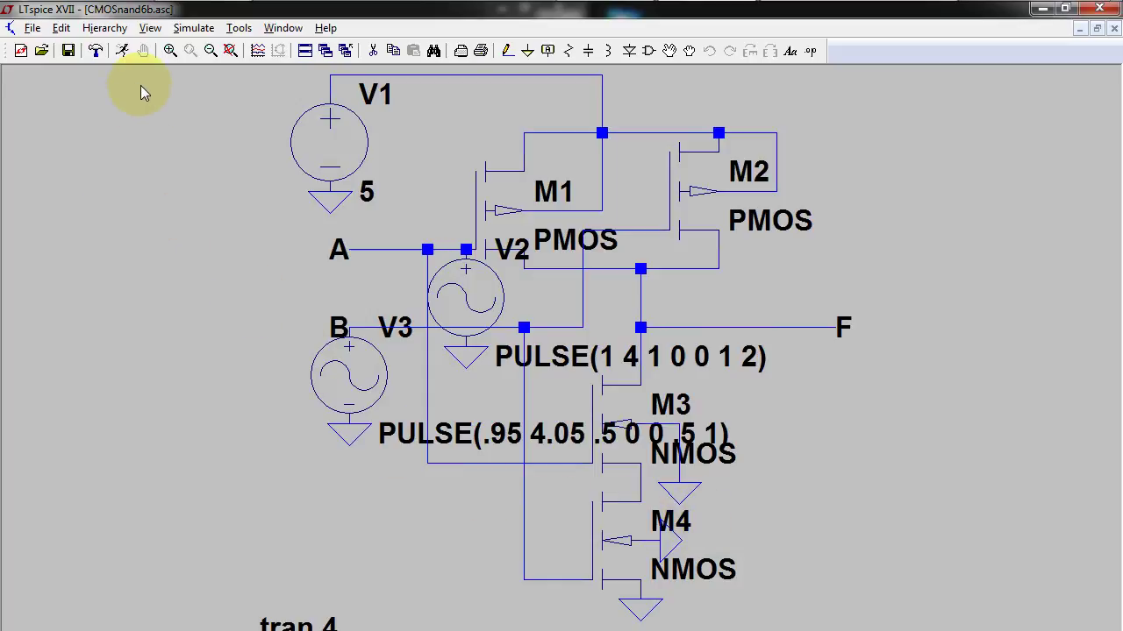
click(122, 51)
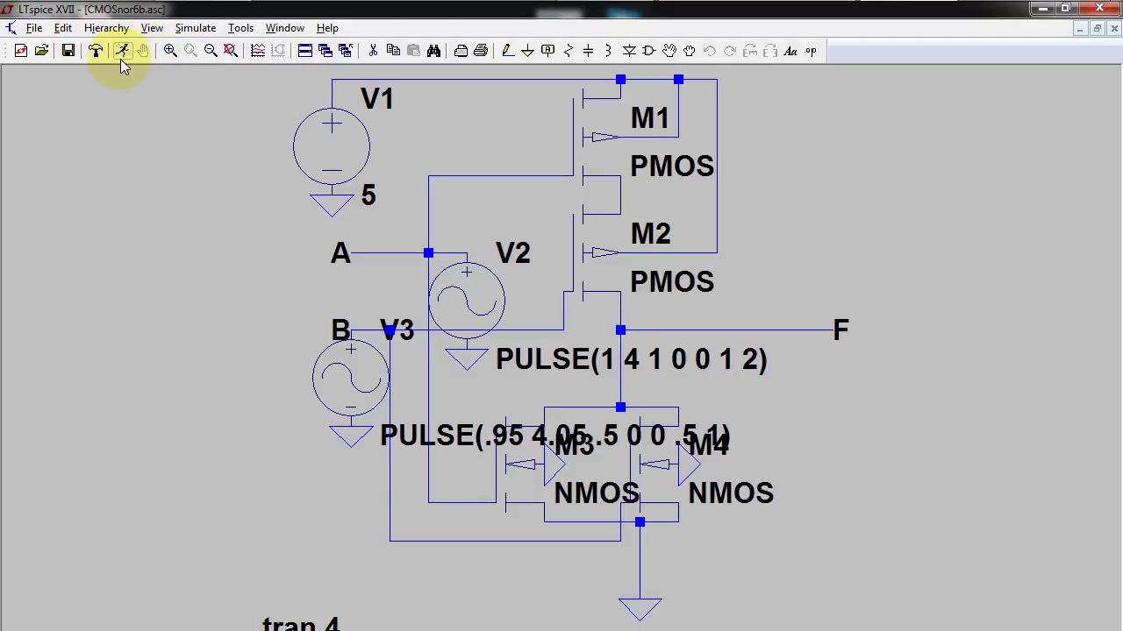
Simulate the CMOSnor6b and CMOSand6b circuits and maximize the AND waveform plot
click(122, 58)
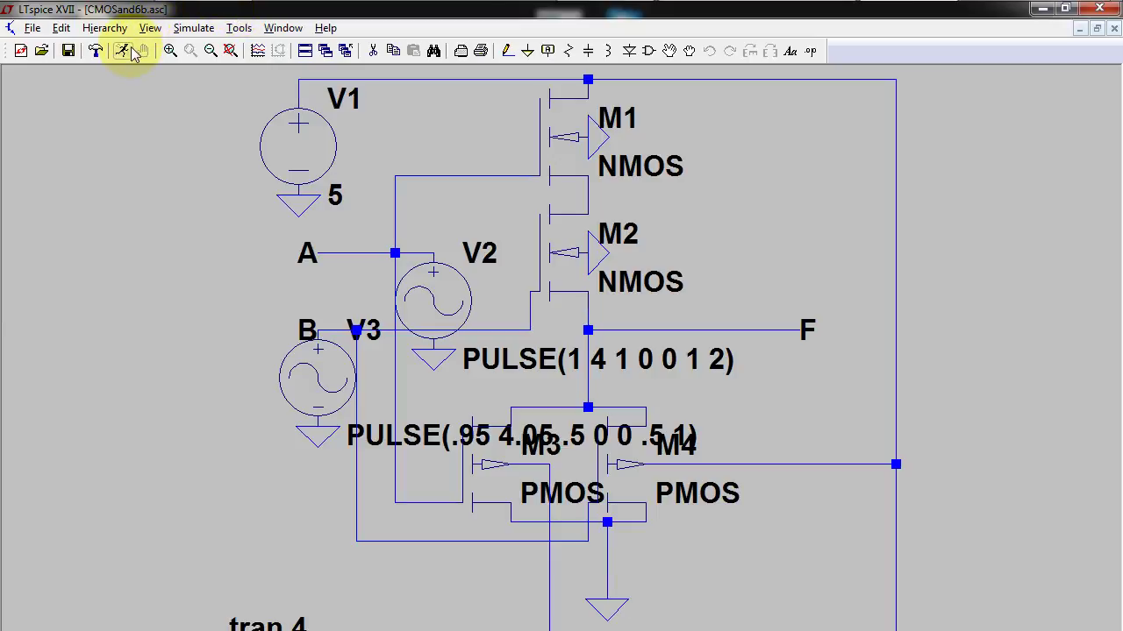
click(129, 55)
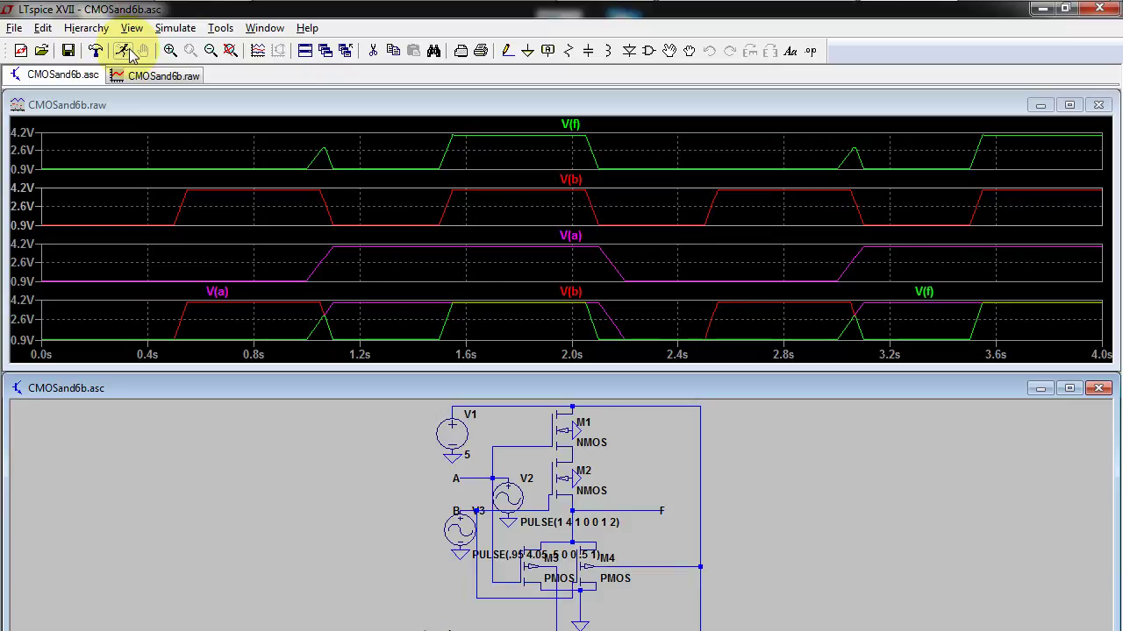
click(1071, 105)
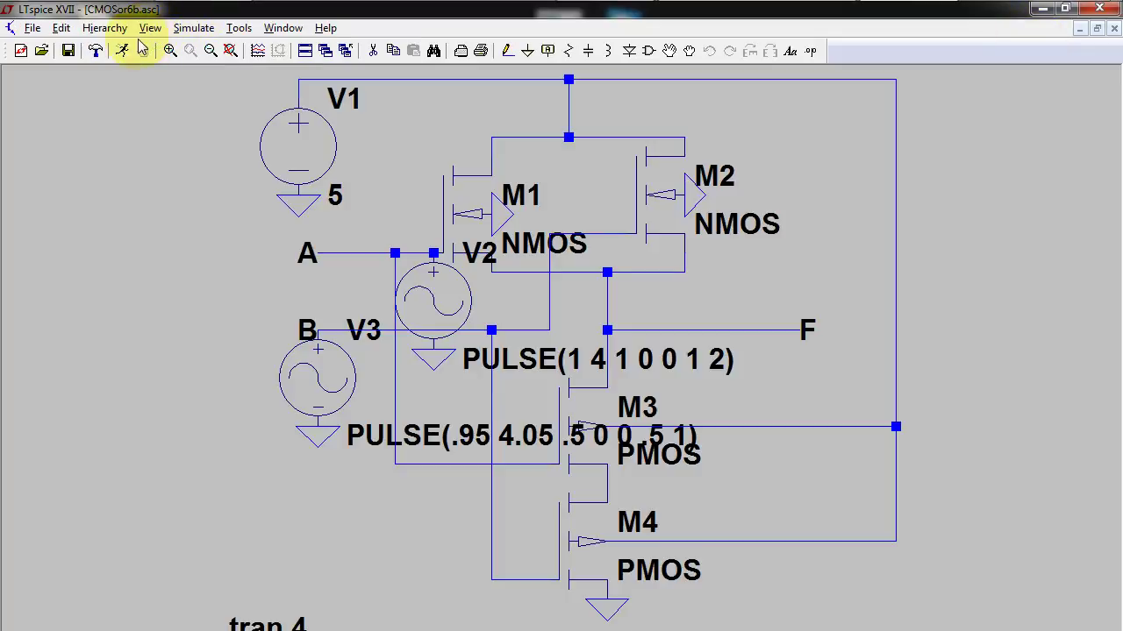
Simulate CMOSor6b and view its V(a), V(b), V(f) plot maximized, then restore tiling
click(124, 51)
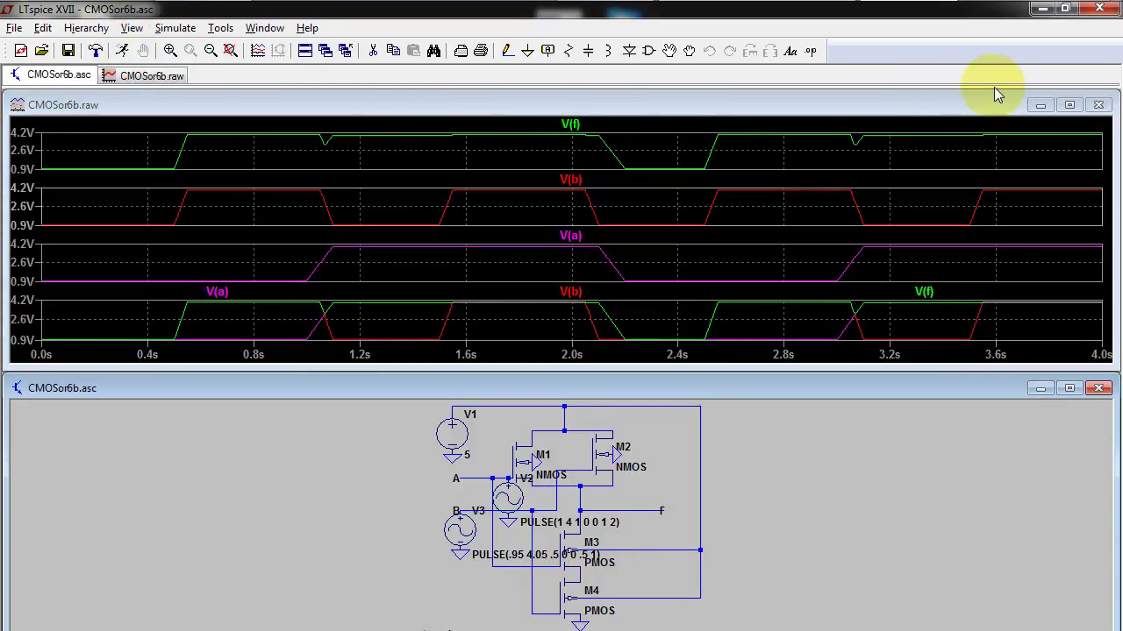
click(1079, 114)
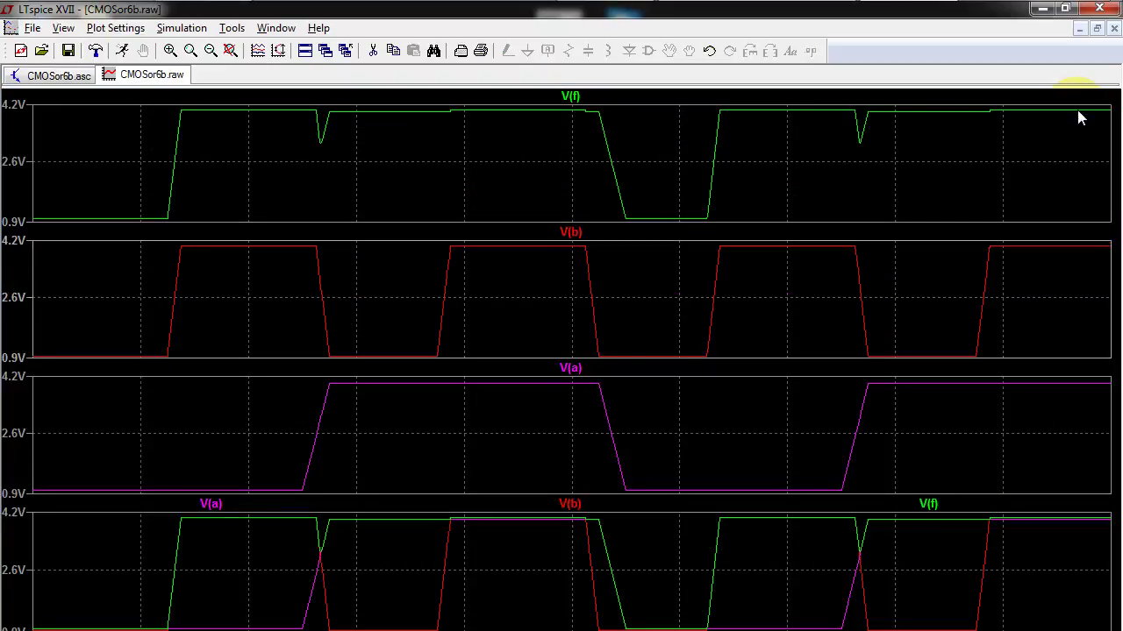
click(1097, 29)
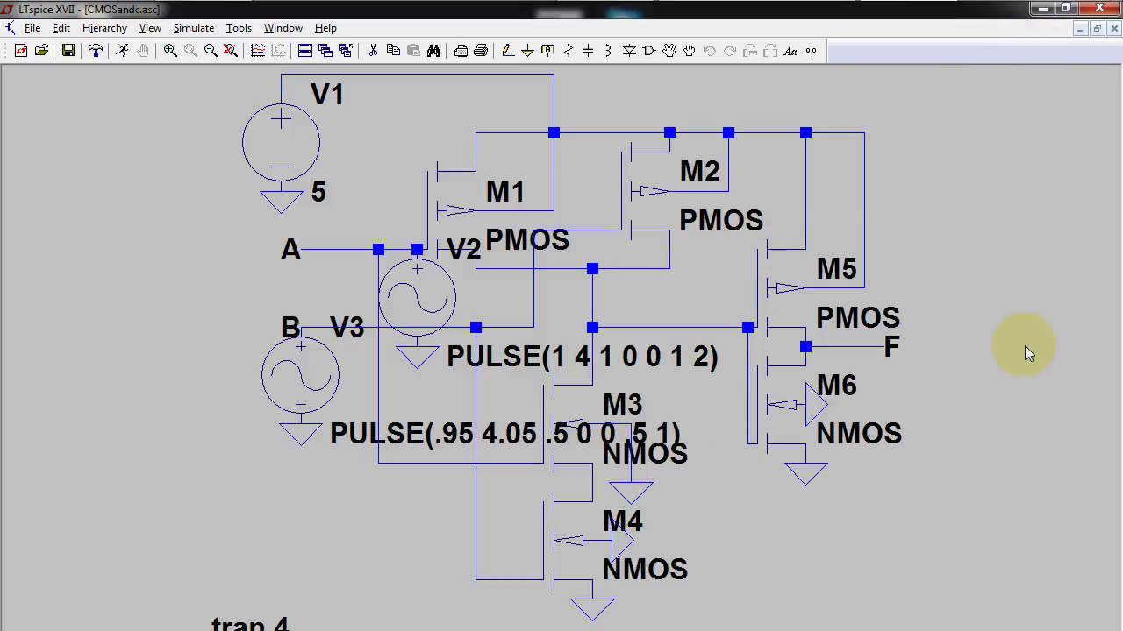
Simulate CMOSandc and view its A, B, F waveforms maximized, then restore tiling
click(121, 51)
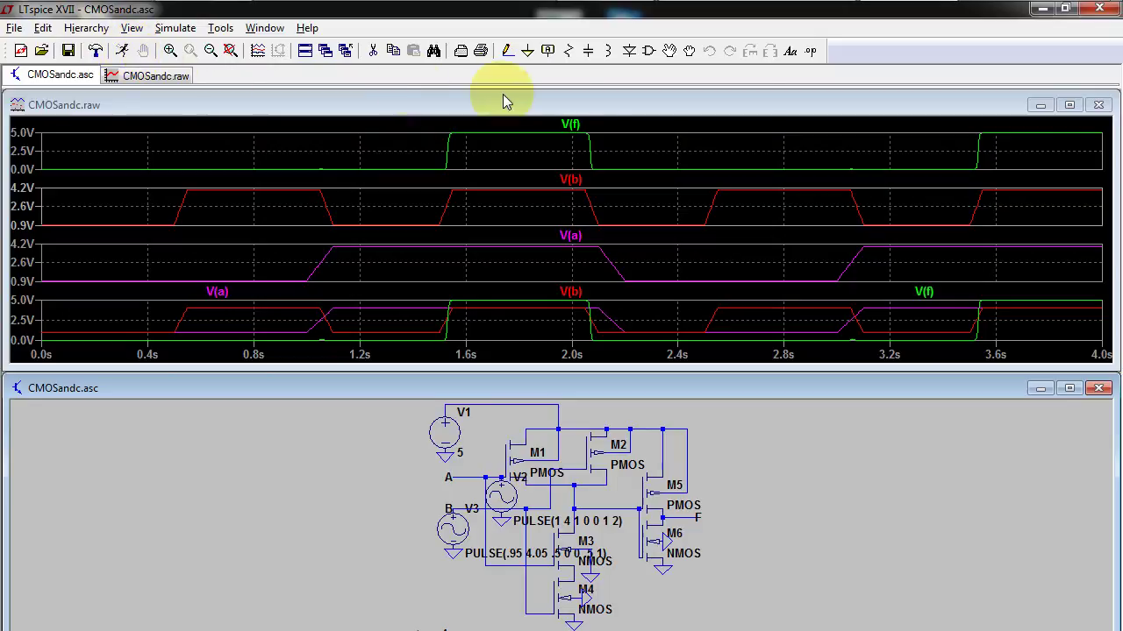
click(1070, 105)
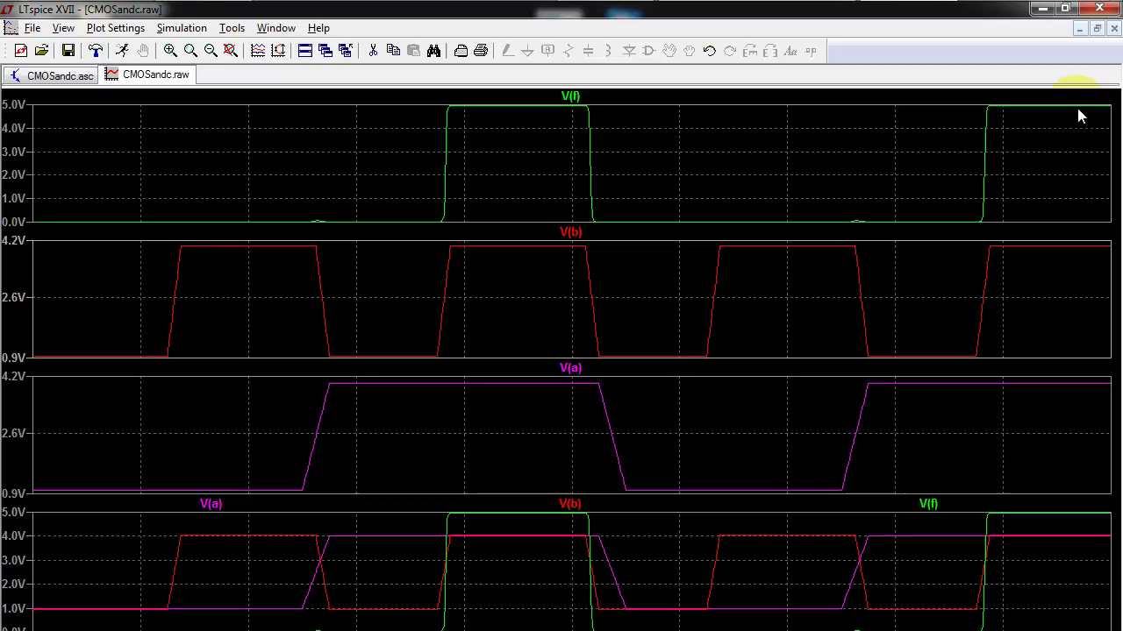
click(1098, 31)
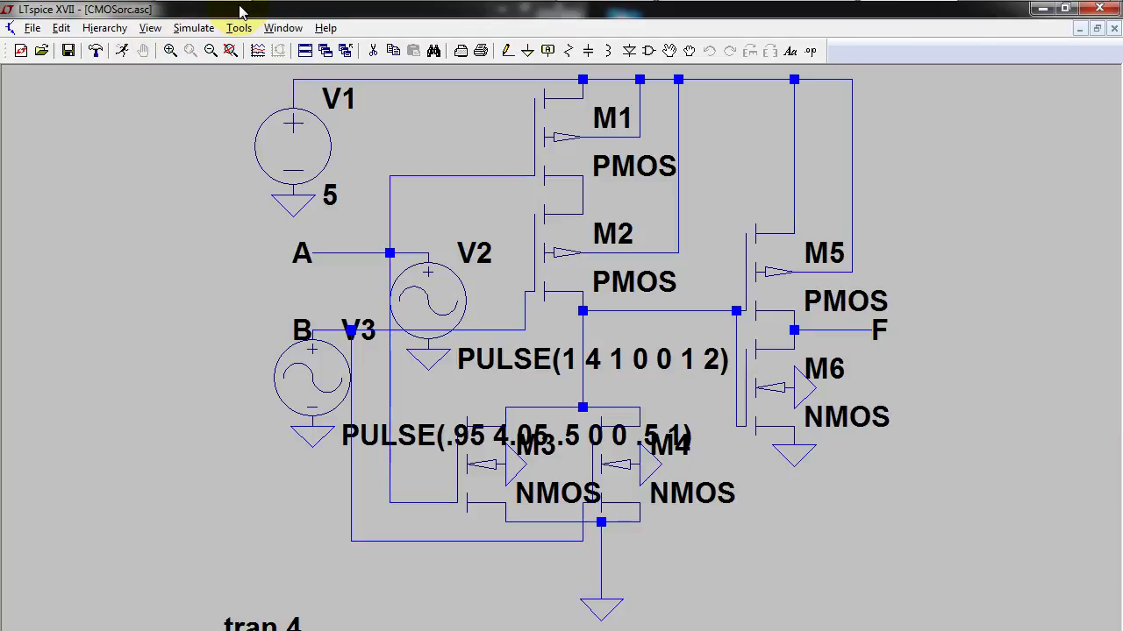
Simulate CMOSorc and view its A, B, F waveforms maximized, then restore tiling
click(122, 50)
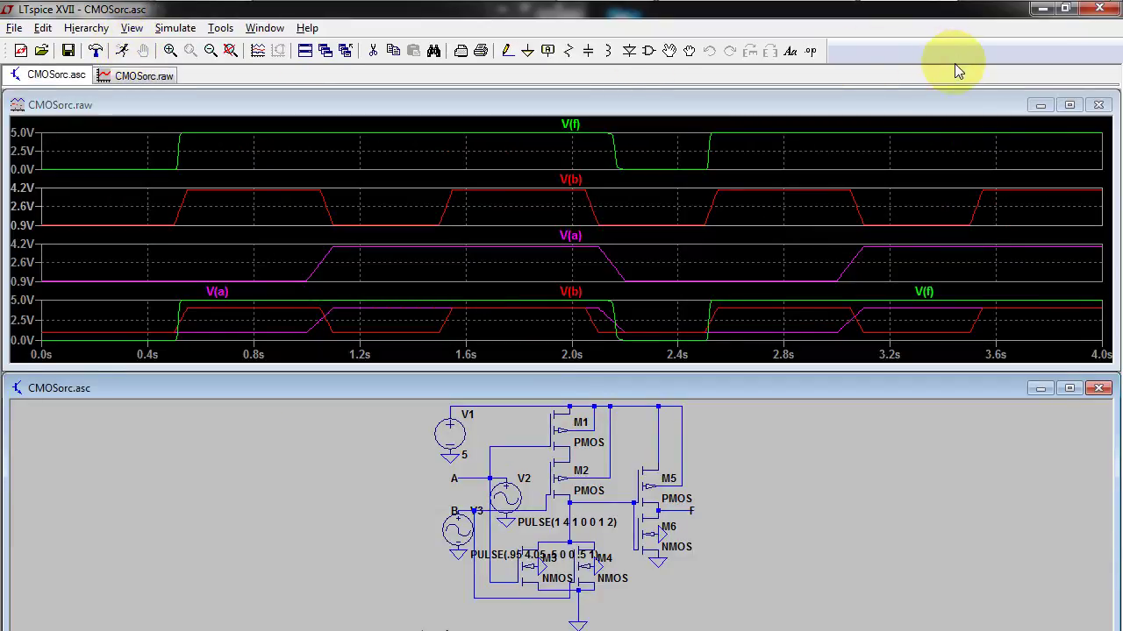
click(1069, 105)
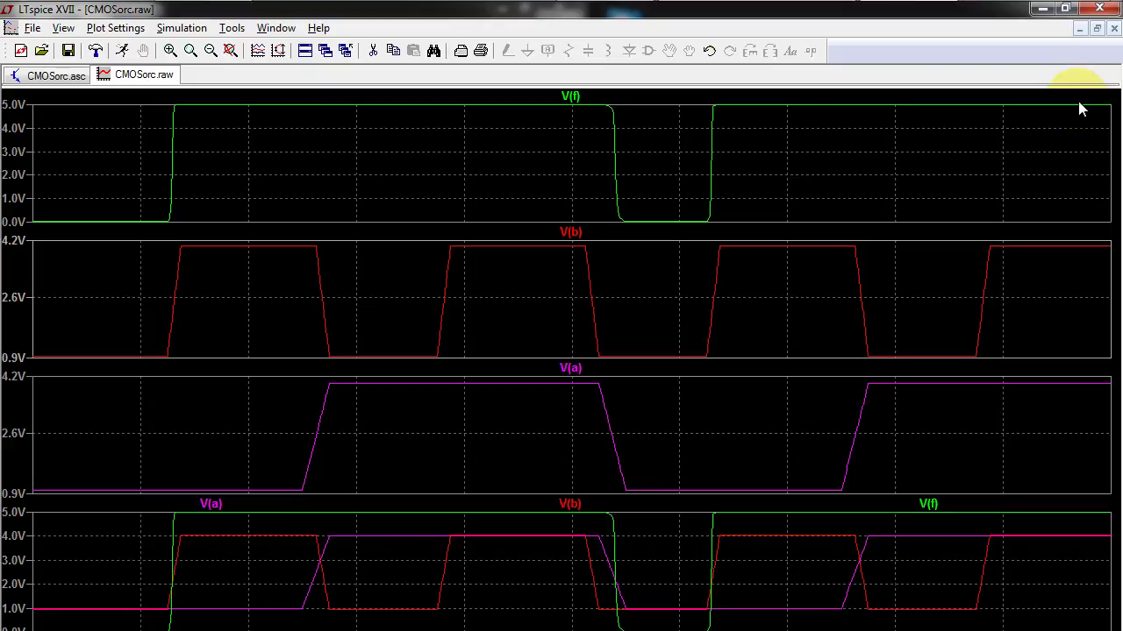
click(1097, 30)
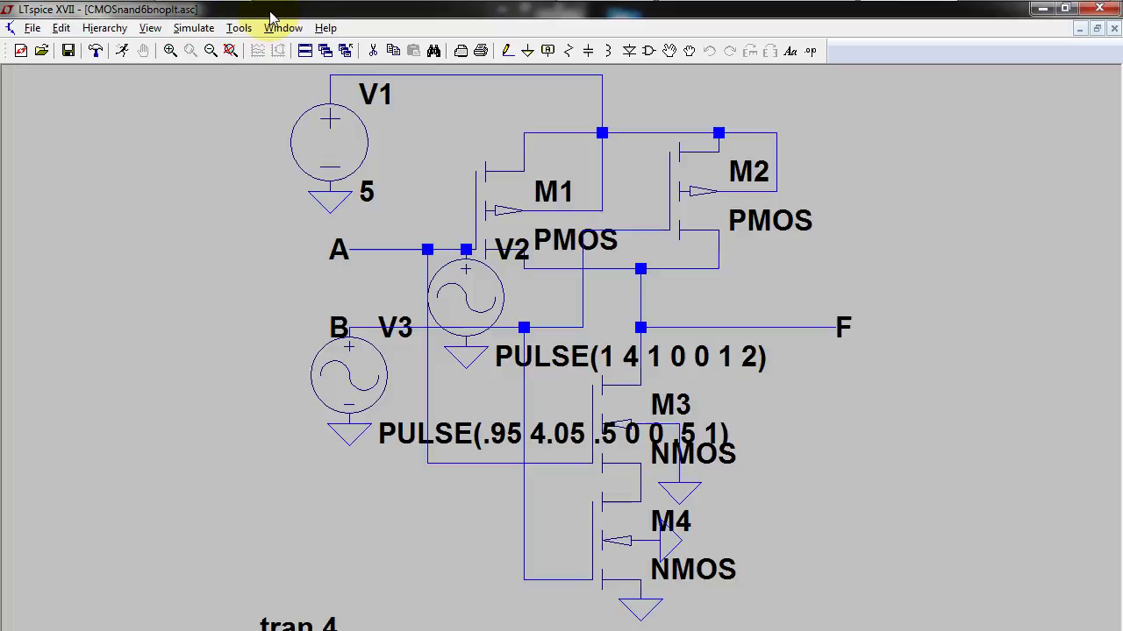
Simulate CMOSnand6bnoplt and probe nets A, B and F to plot their voltages
click(123, 51)
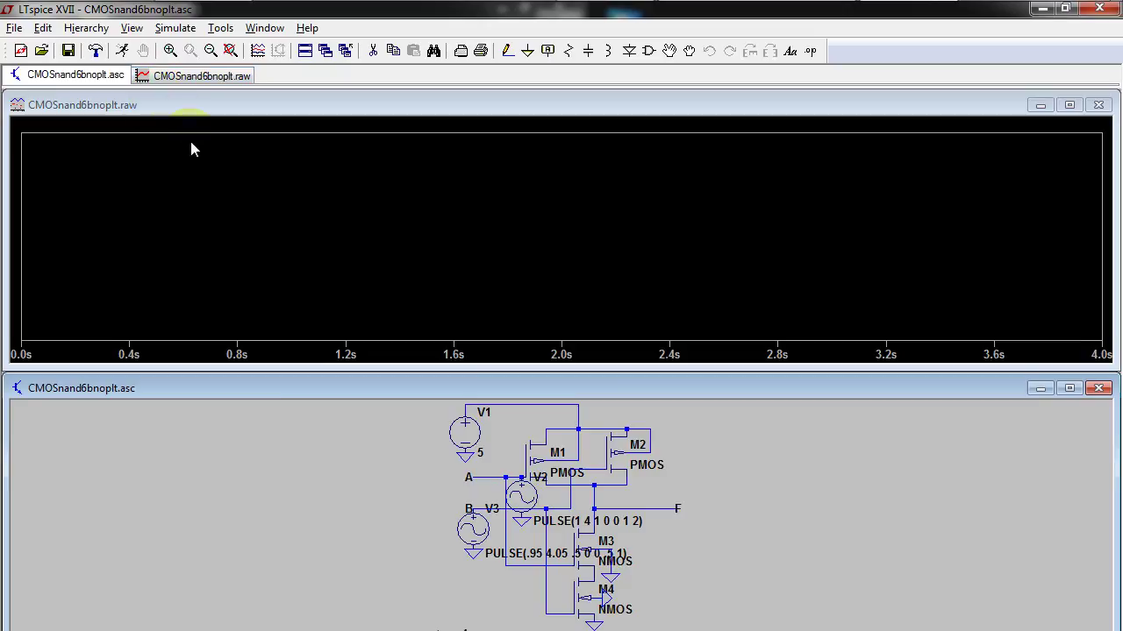
click(485, 480)
click(485, 511)
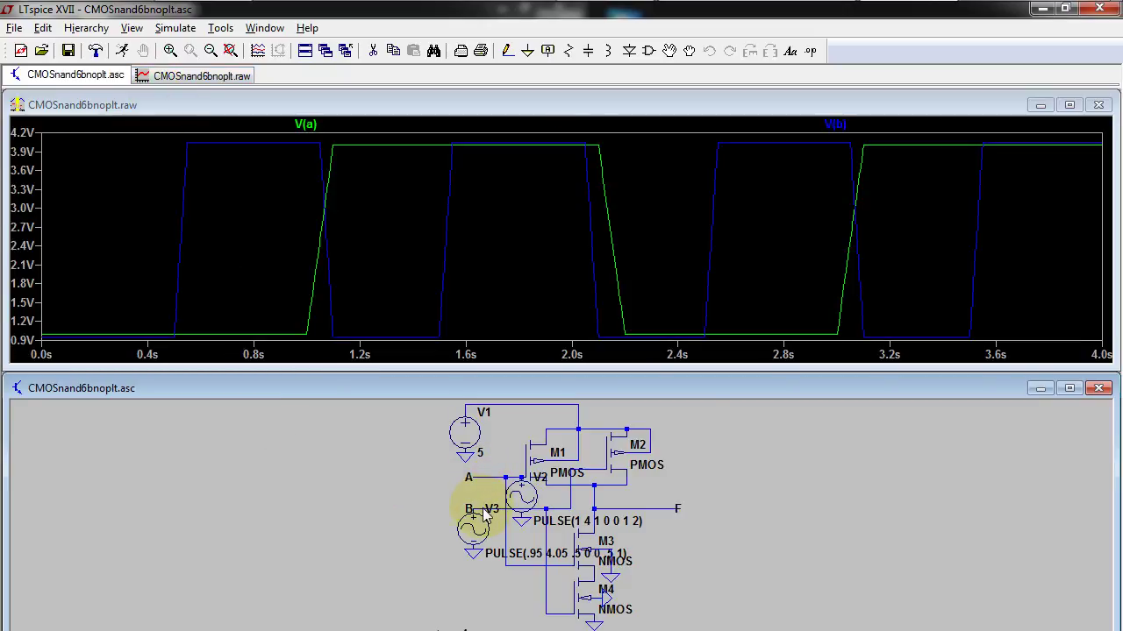
click(671, 510)
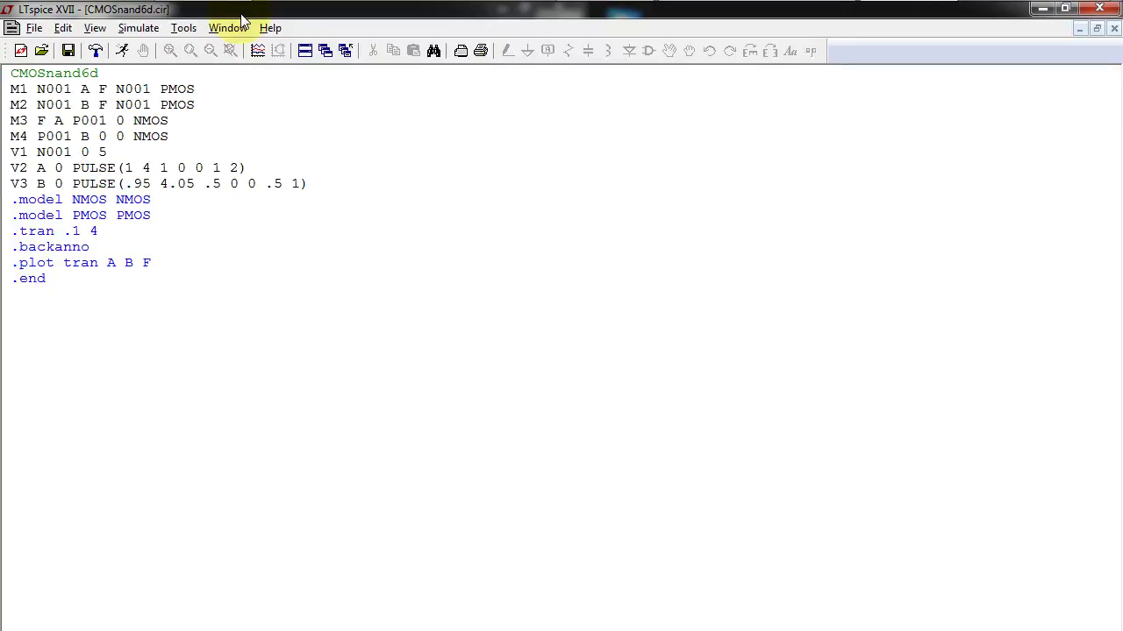
Run the CMOSnand6d.cir netlist simulation from the Simulate menu
click(141, 28)
click(127, 43)
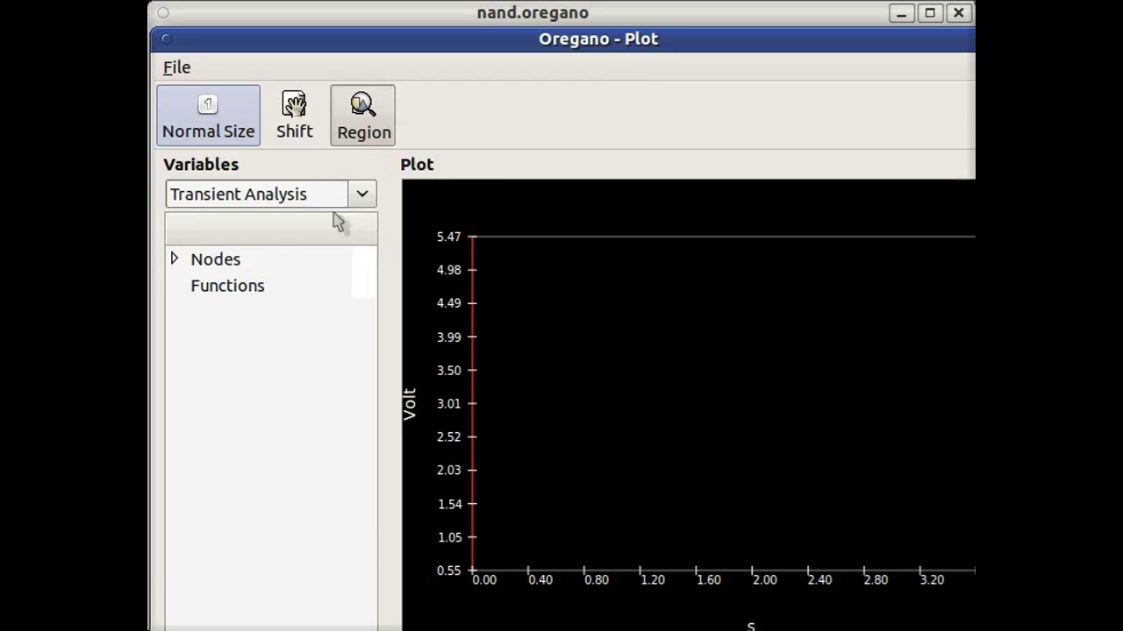
Expand Nodes in Oregano's plot window and plot v(3), v(2) and v(1)
click(173, 260)
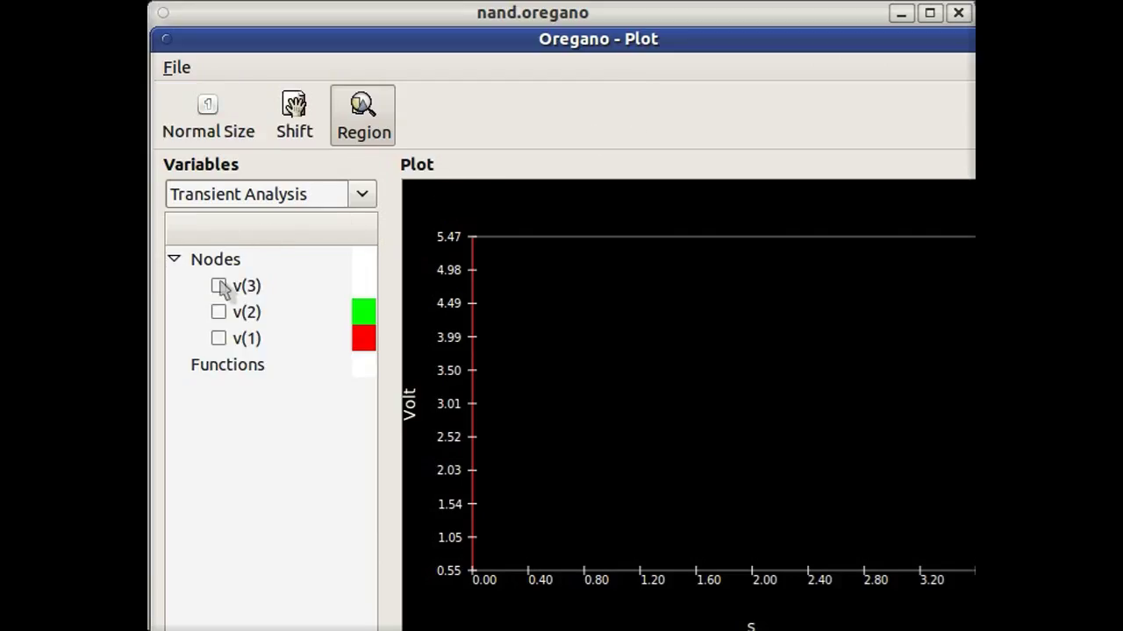
click(217, 286)
click(218, 312)
click(218, 339)
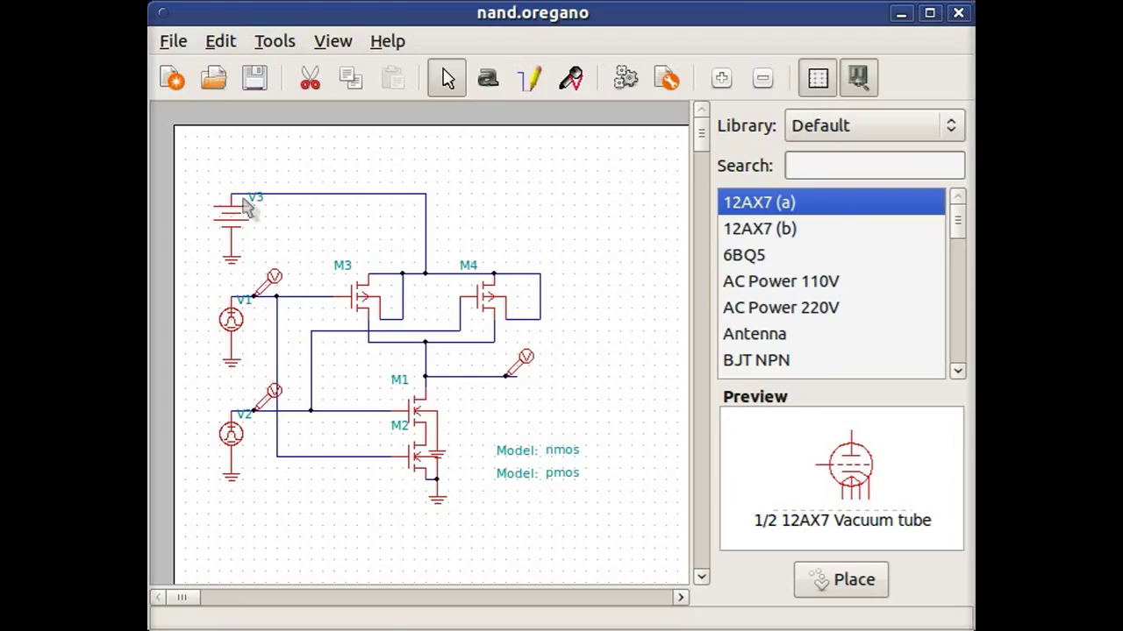
Switch Oregano's simulation engine from GnuCap to NgSpice in Edit > Preferences
click(221, 42)
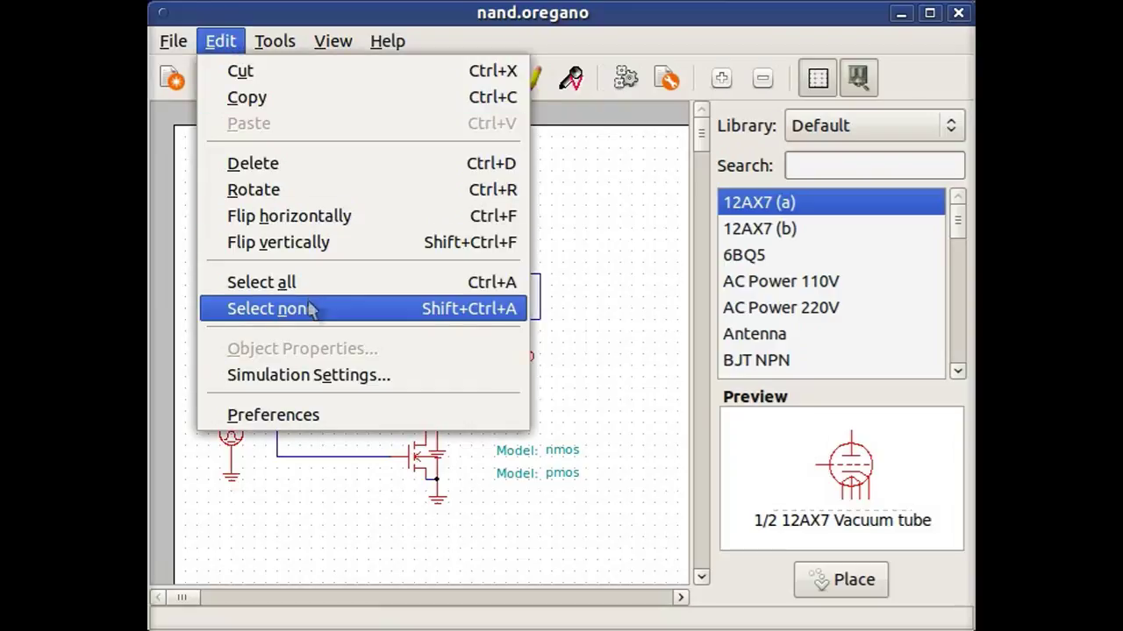
click(311, 415)
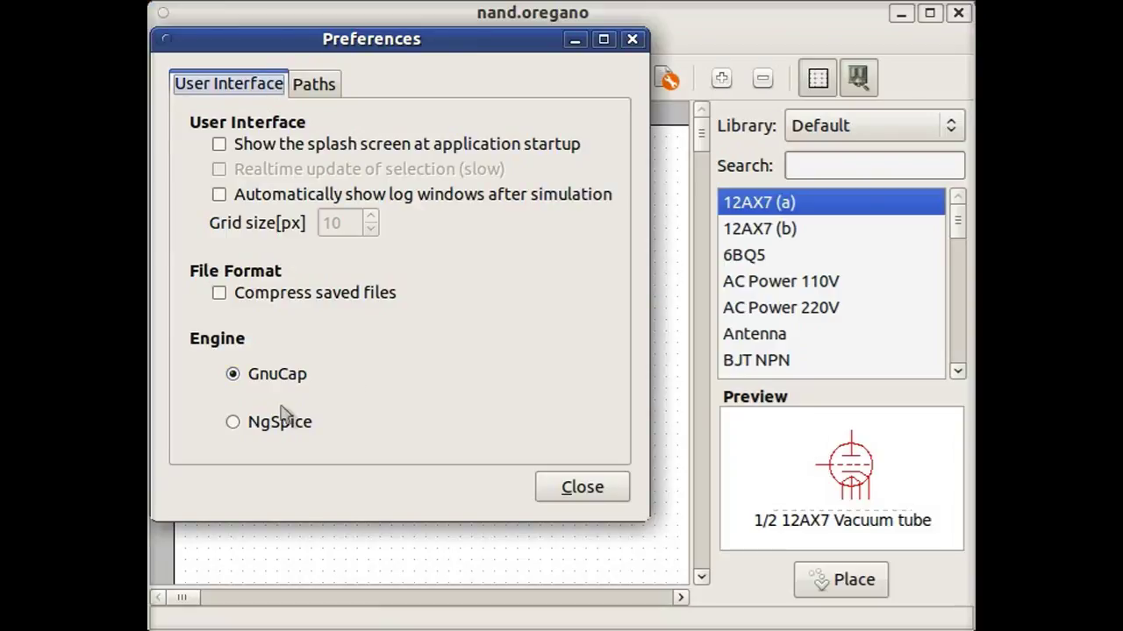
click(232, 422)
click(582, 491)
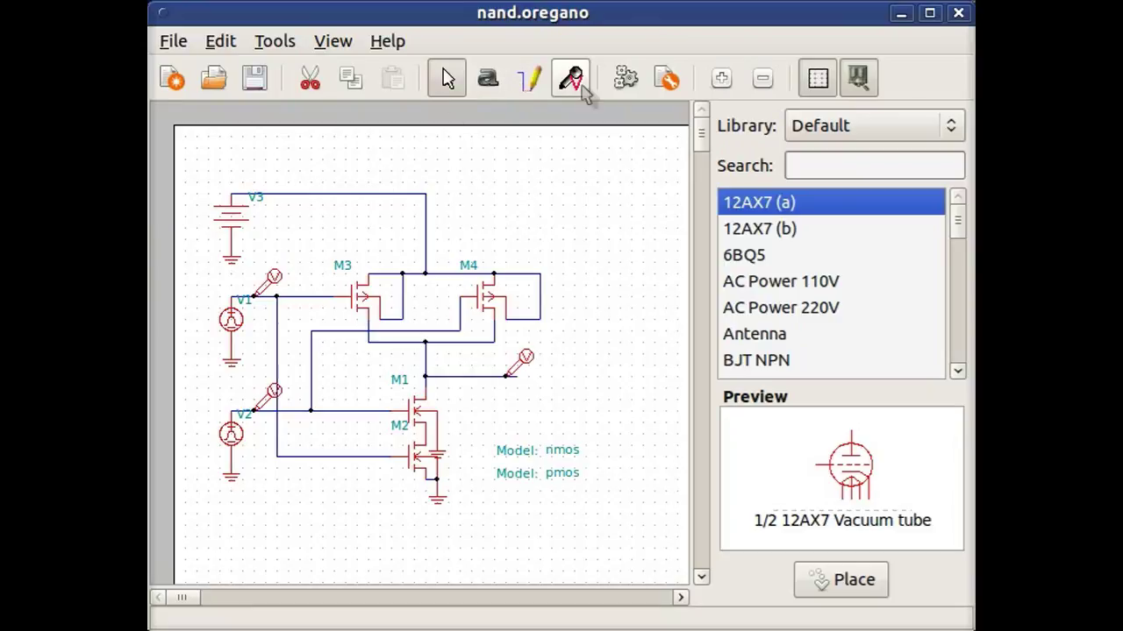
Run the NAND circuit simulation and plot v(1), v(2) and v(3) from the Nodes list
click(625, 78)
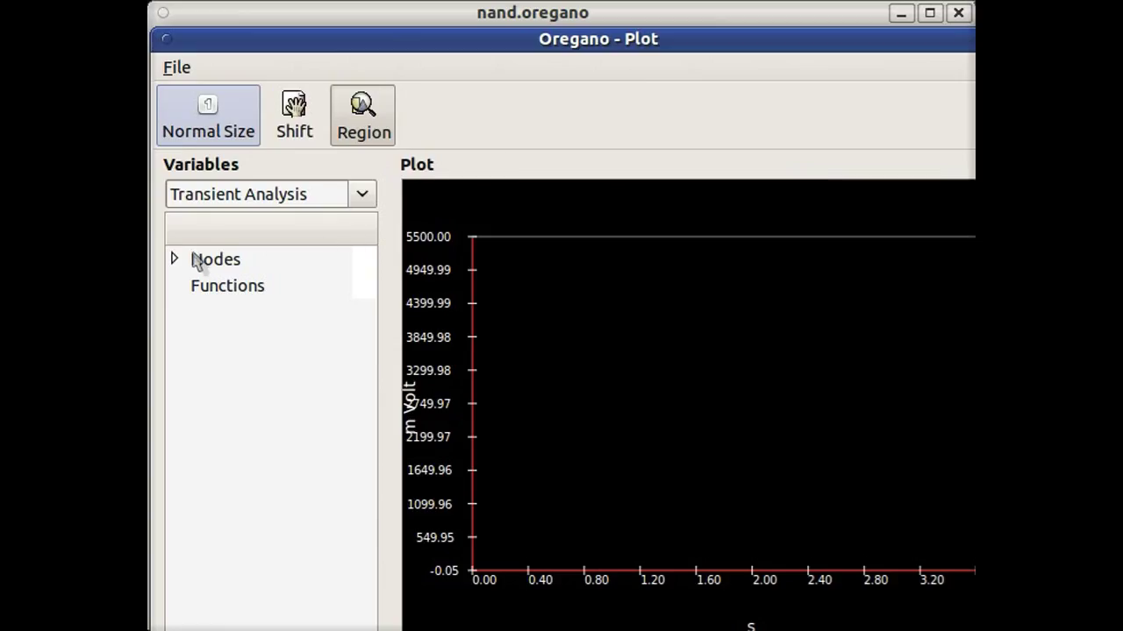
click(175, 260)
click(219, 286)
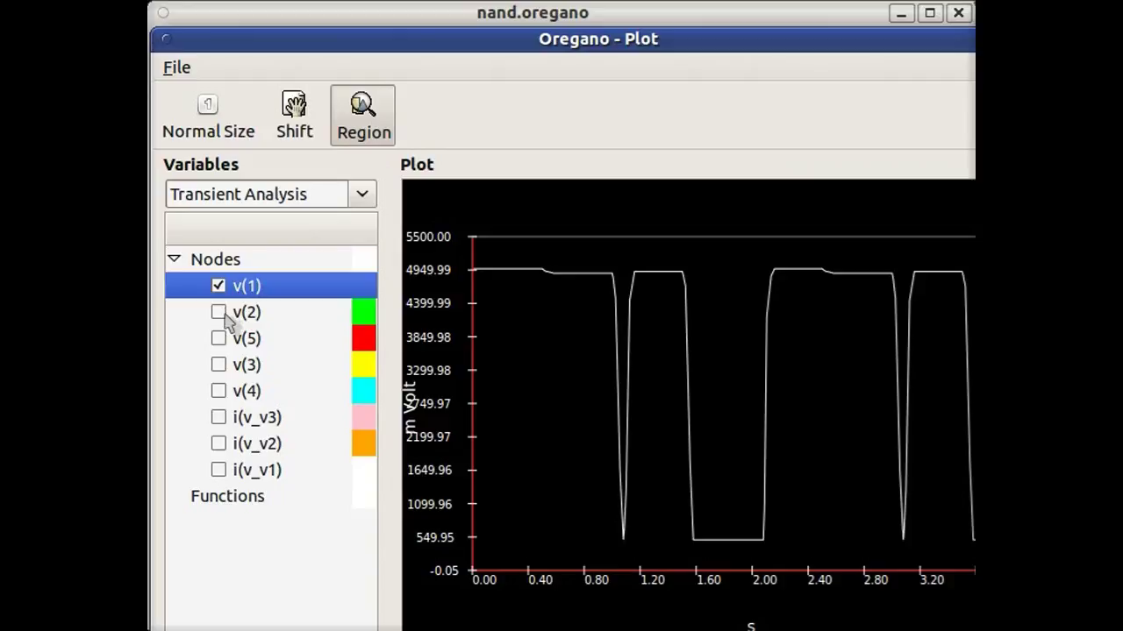
click(218, 314)
click(218, 366)
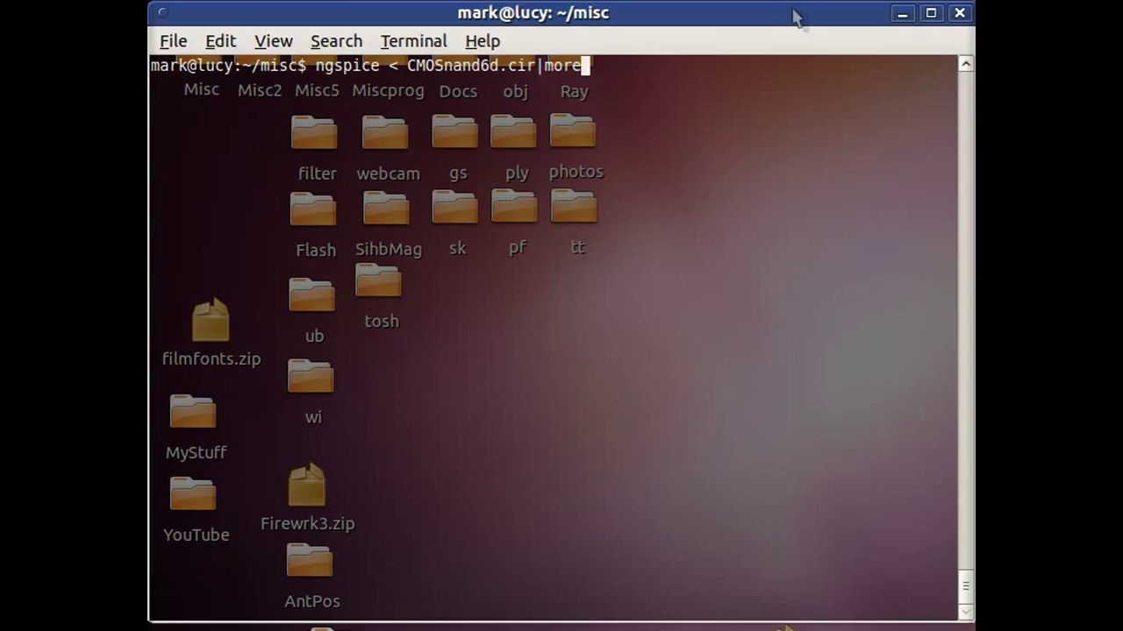
Run ngspice < CMOSnand6d.cir|more and page through its text plot of a, b and f
key(Return)
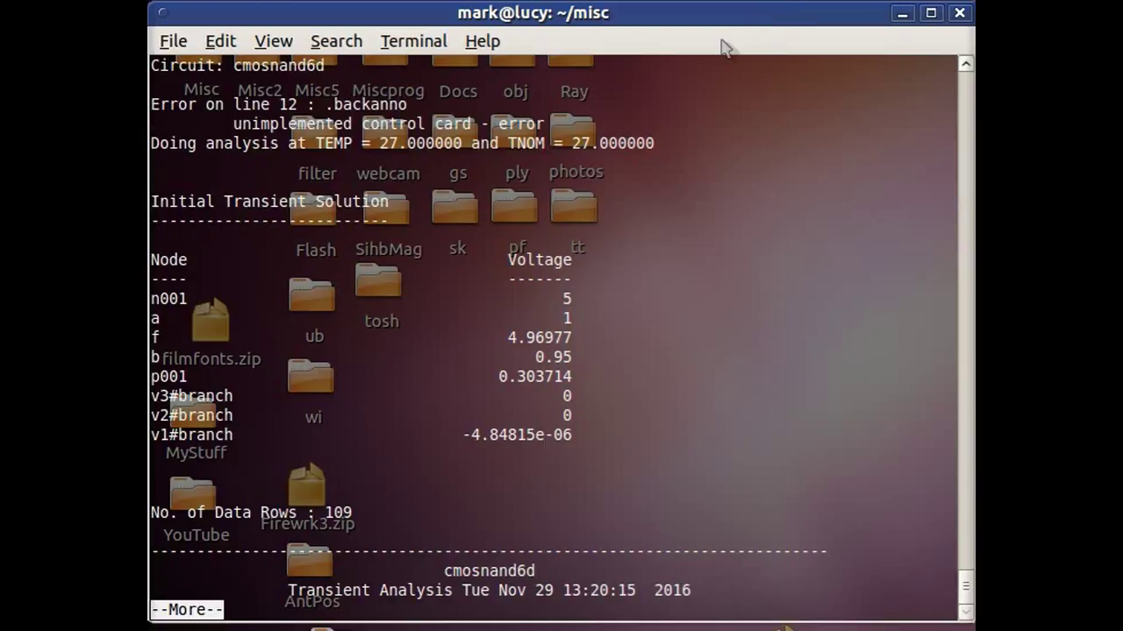
key(space)
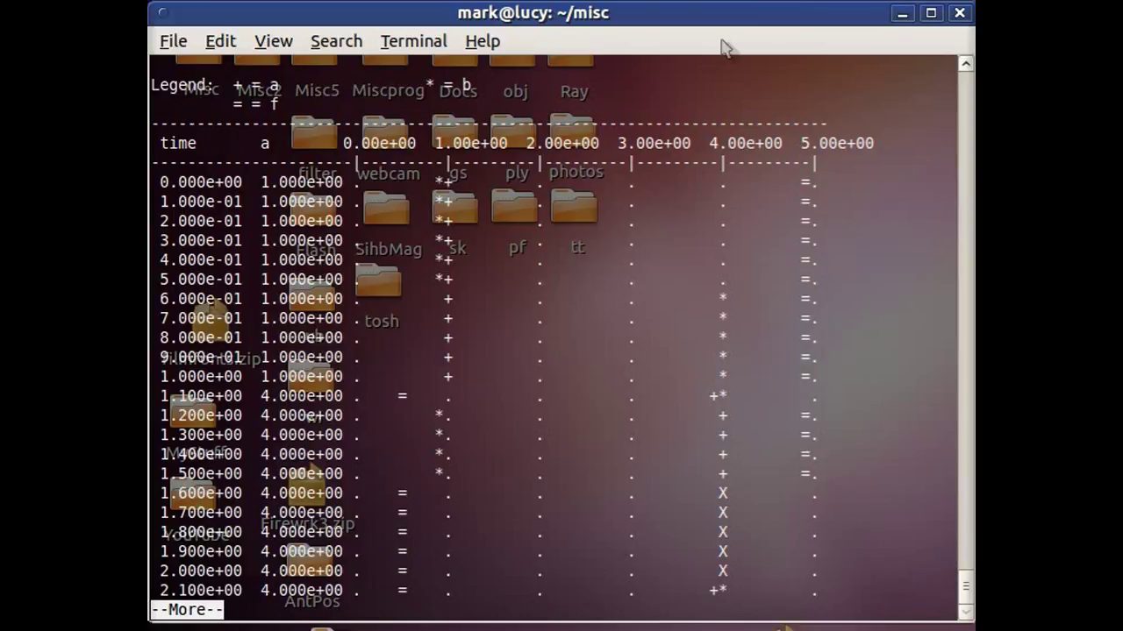
key(space)
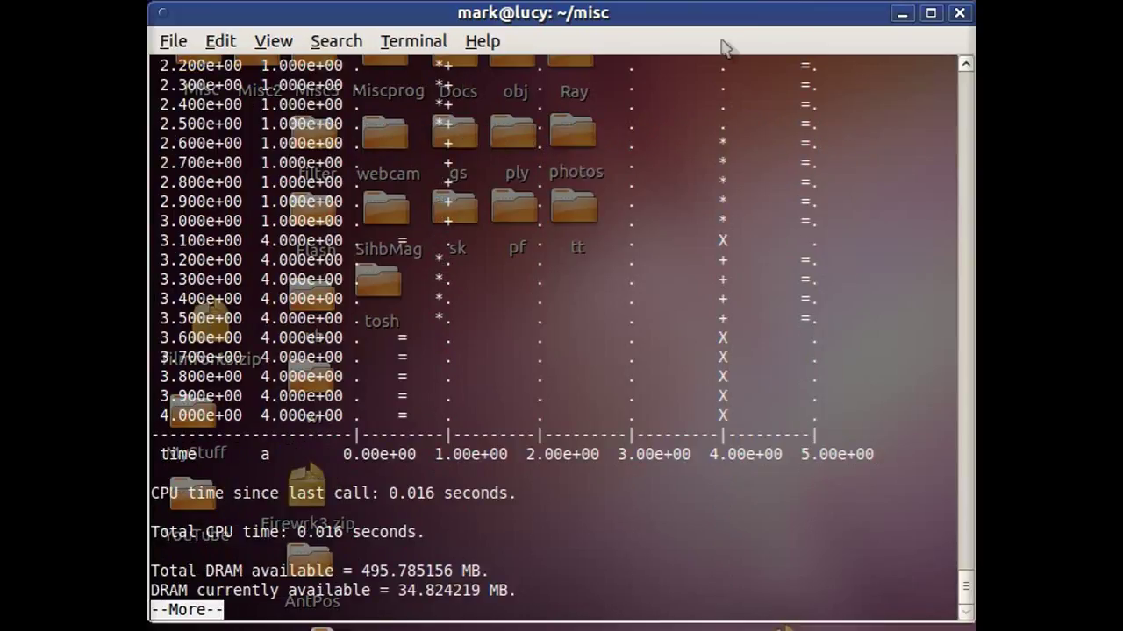
key(space)
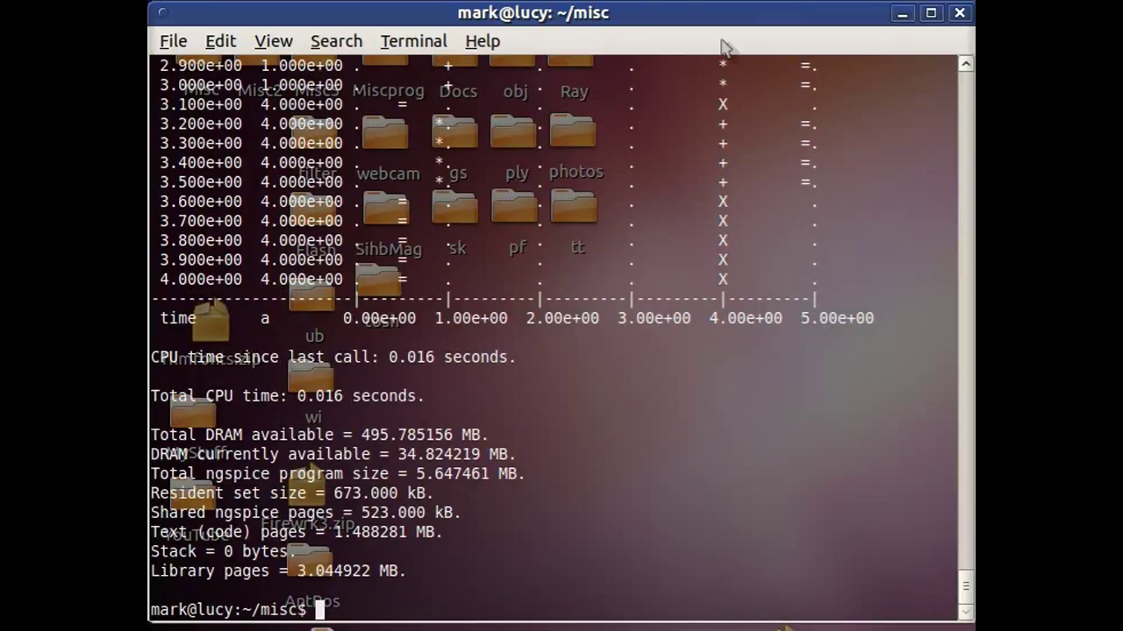
Clear the terminal and list the CMOSnand6d.cir netlist with more
key(ctrl+l)
key(Up)
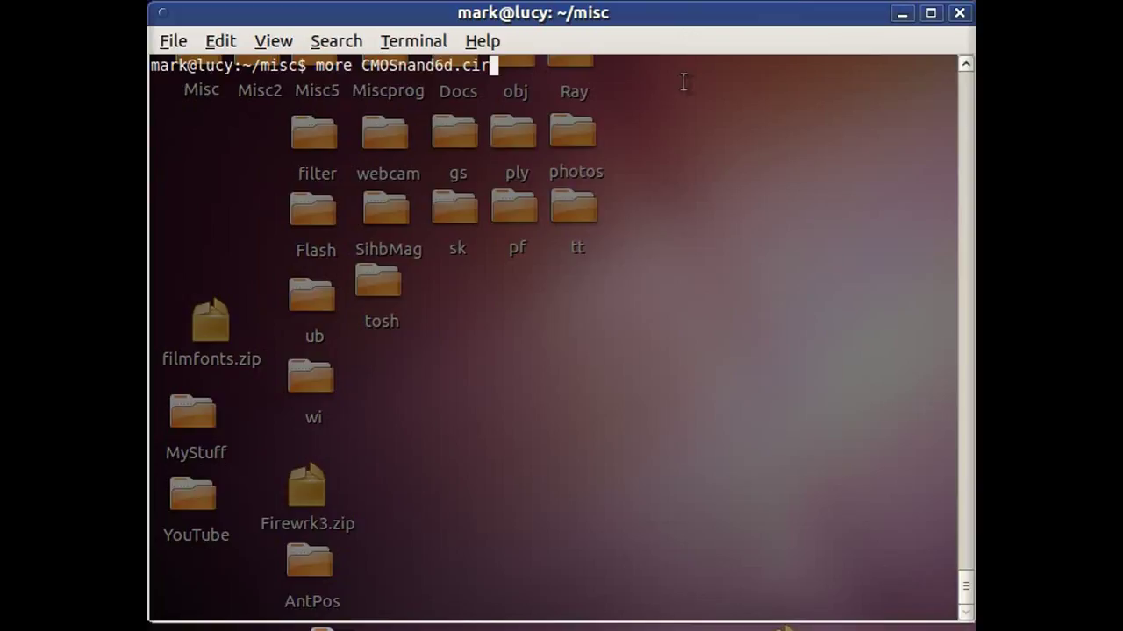
key(Return)
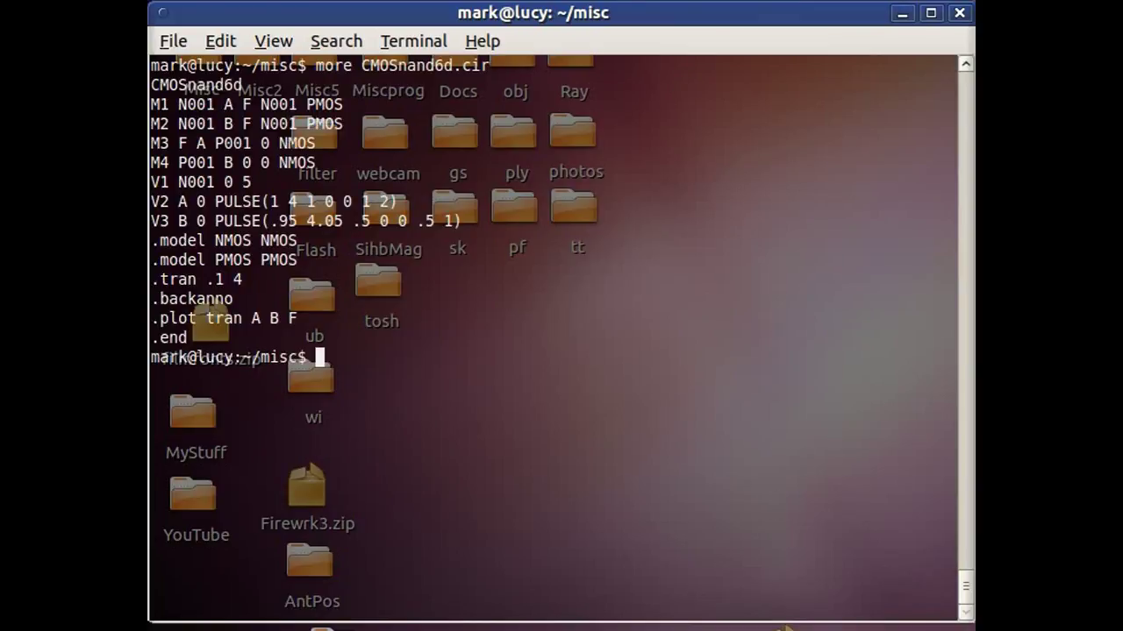
key(ctrl+l)
key(Up)
key(Up)
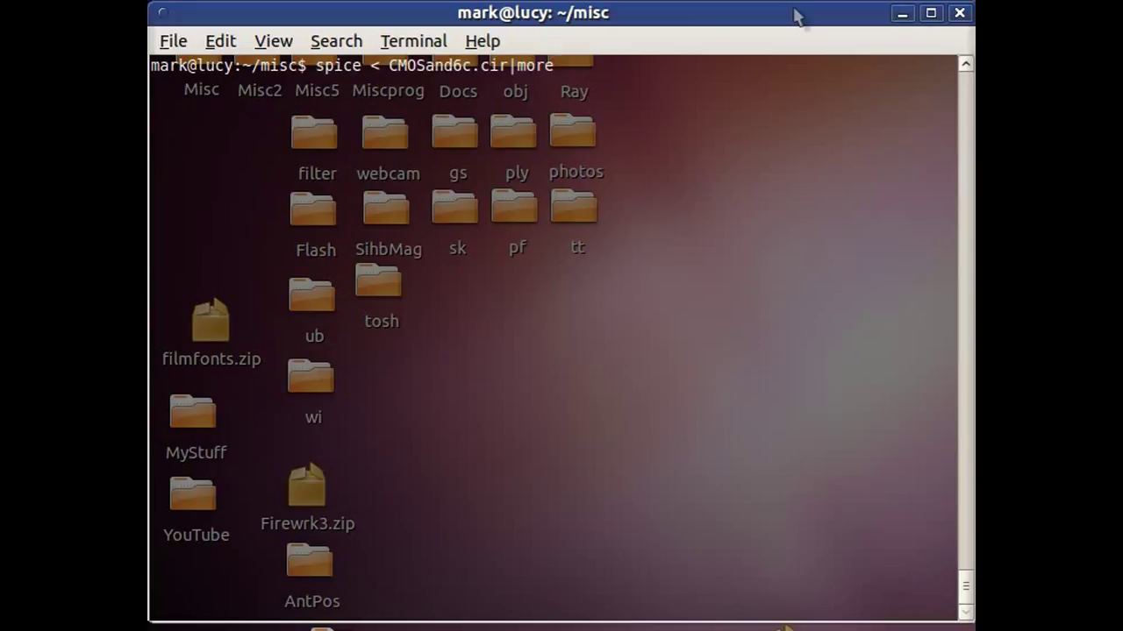
Run spice < CMOSand6c.cir|more and page through to the v(3), v(4), v(5) text plot
key(Return)
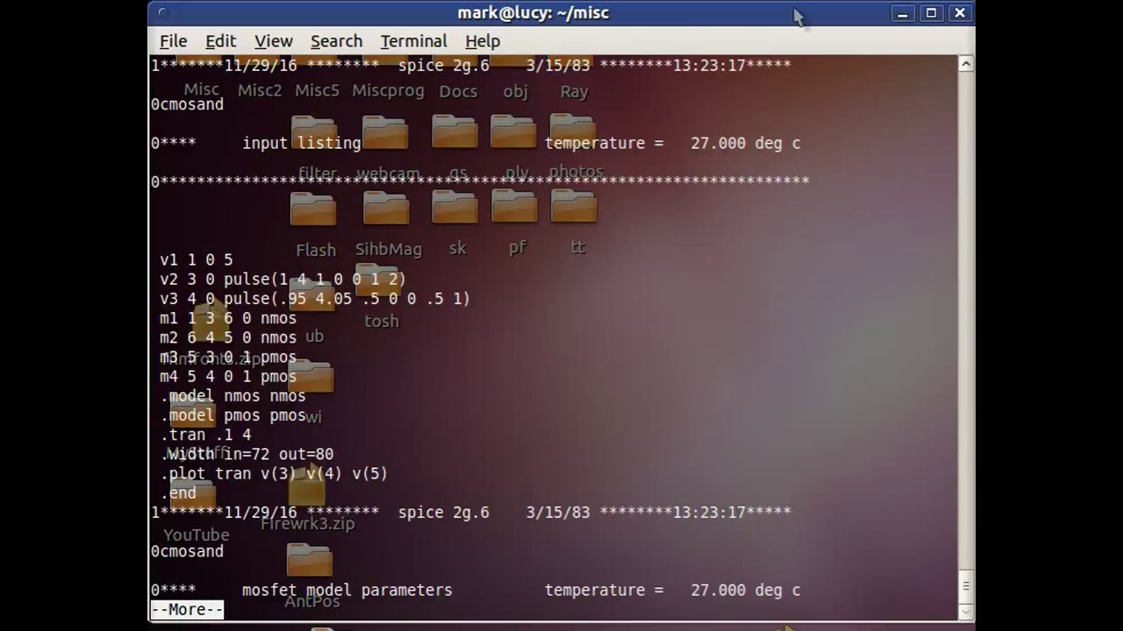
key(space)
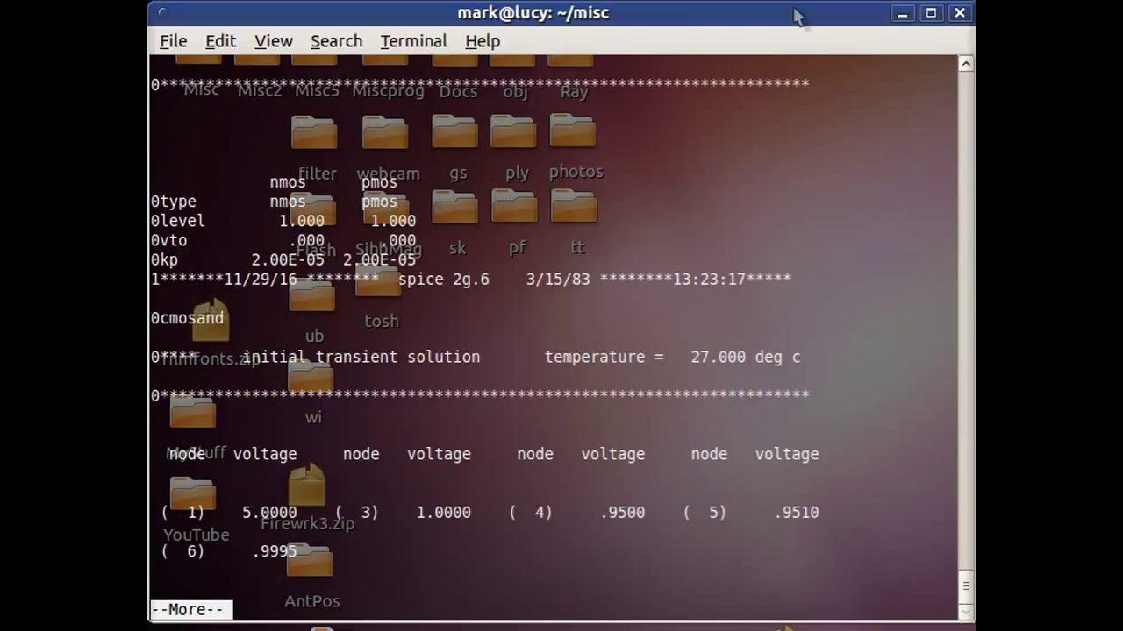
key(space)
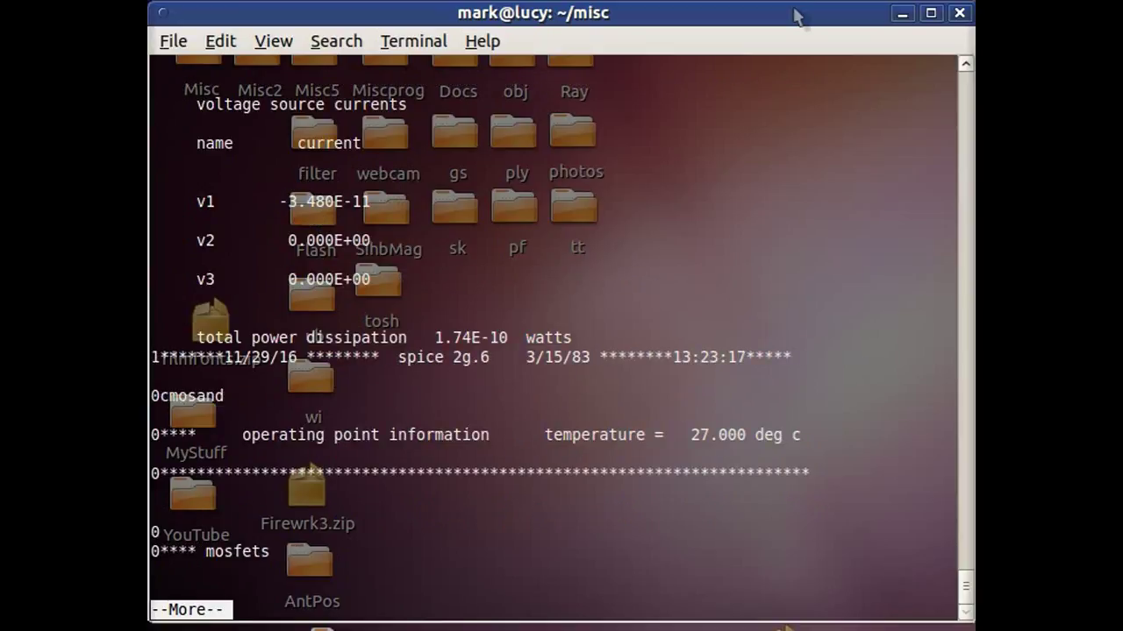
key(space)
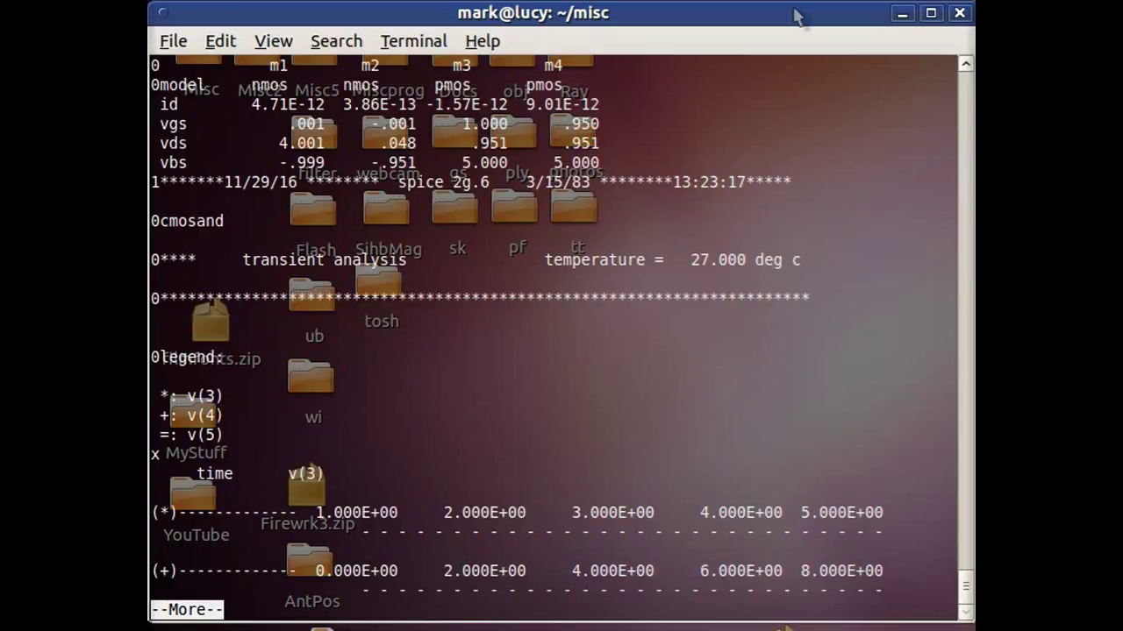
key(space)
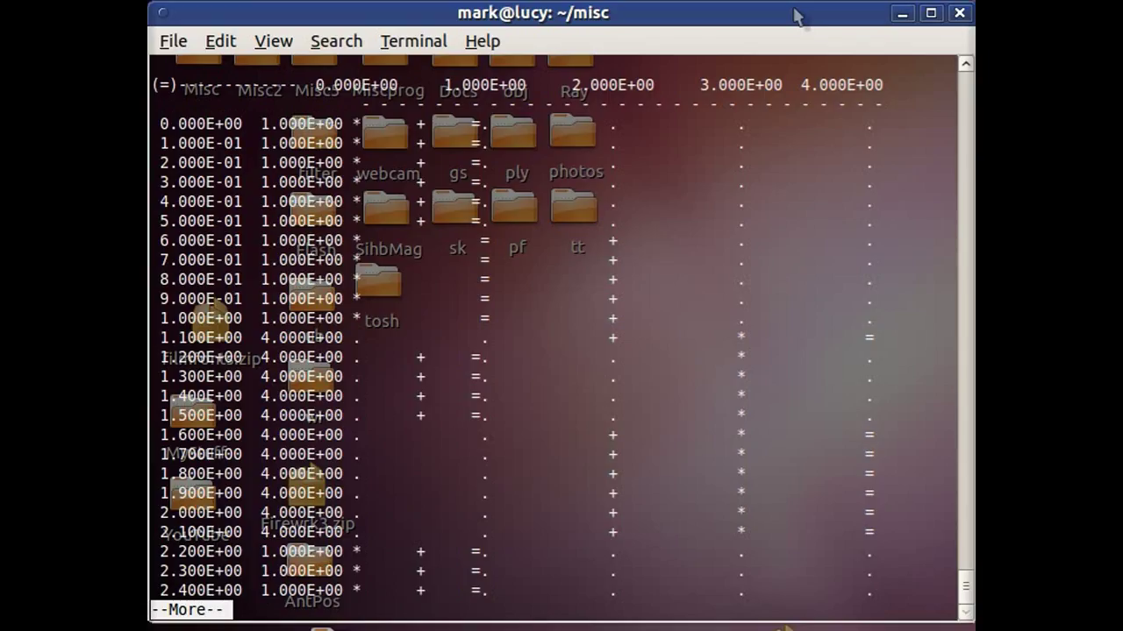
key(space)
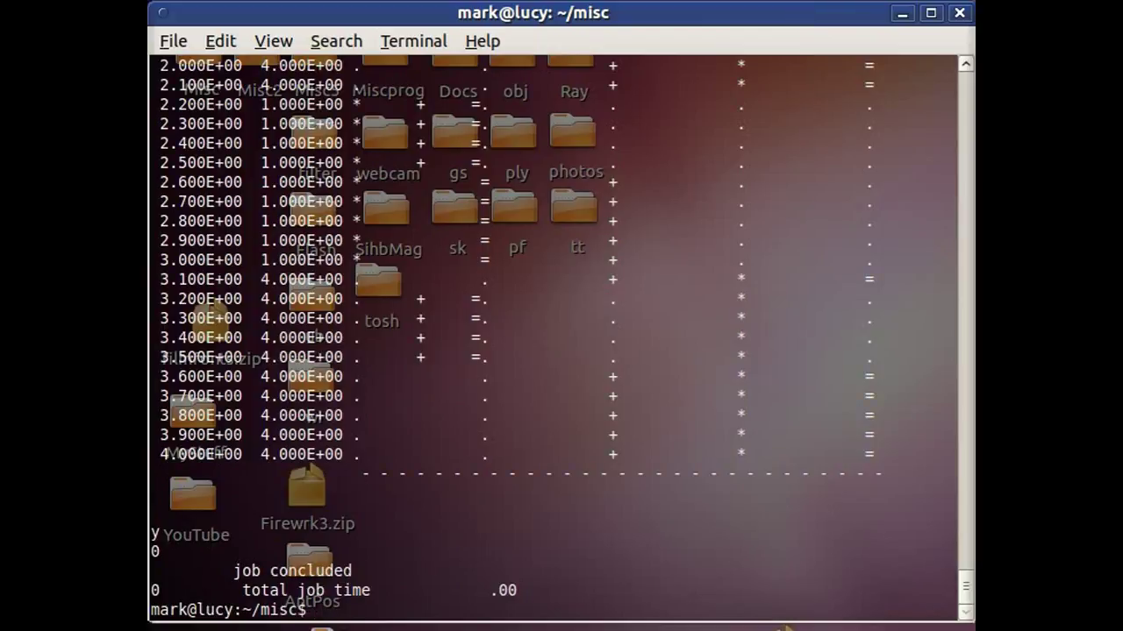
Clear the terminal and list the CMOSand6c.cir netlist with more
key(ctrl+l)
key(Up)
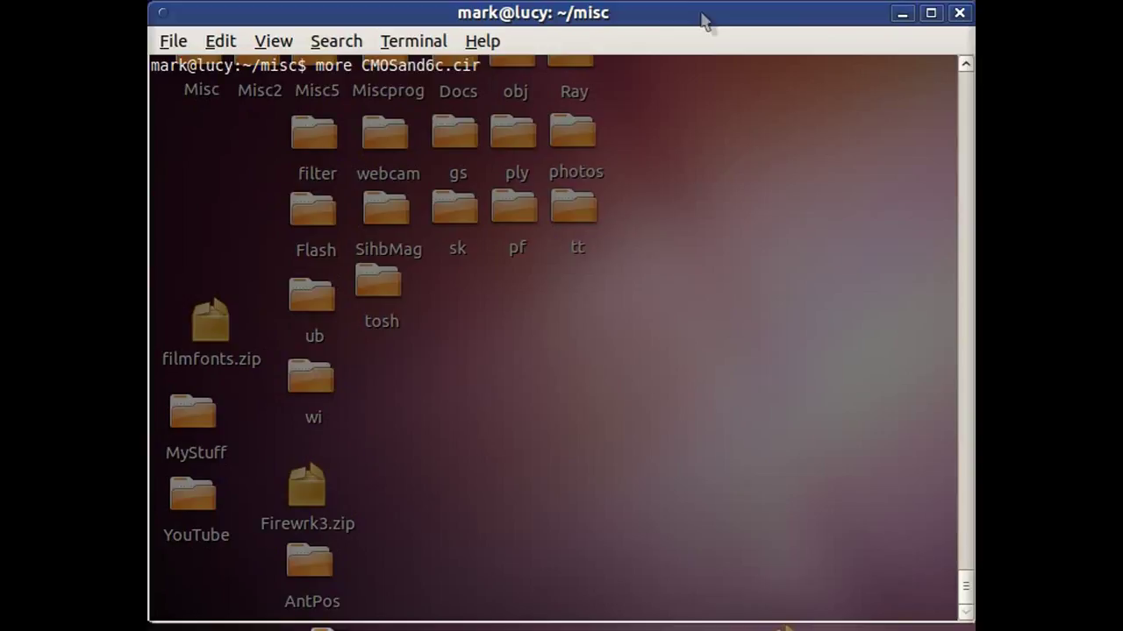
key(Return)
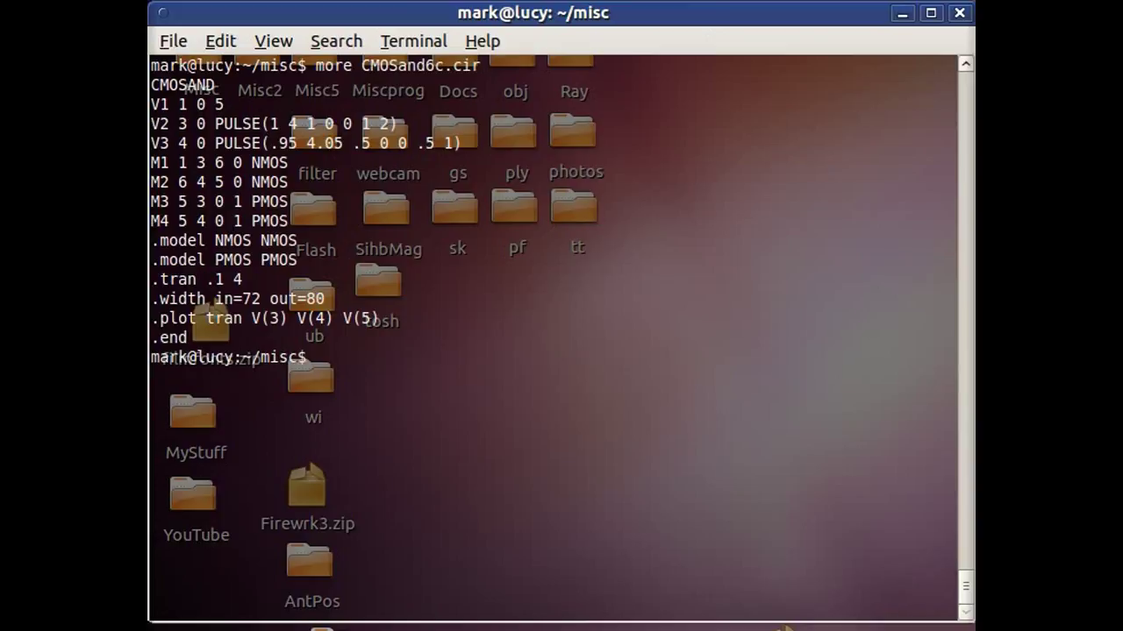
key(ctrl+l)
key(Up)
key(Up)
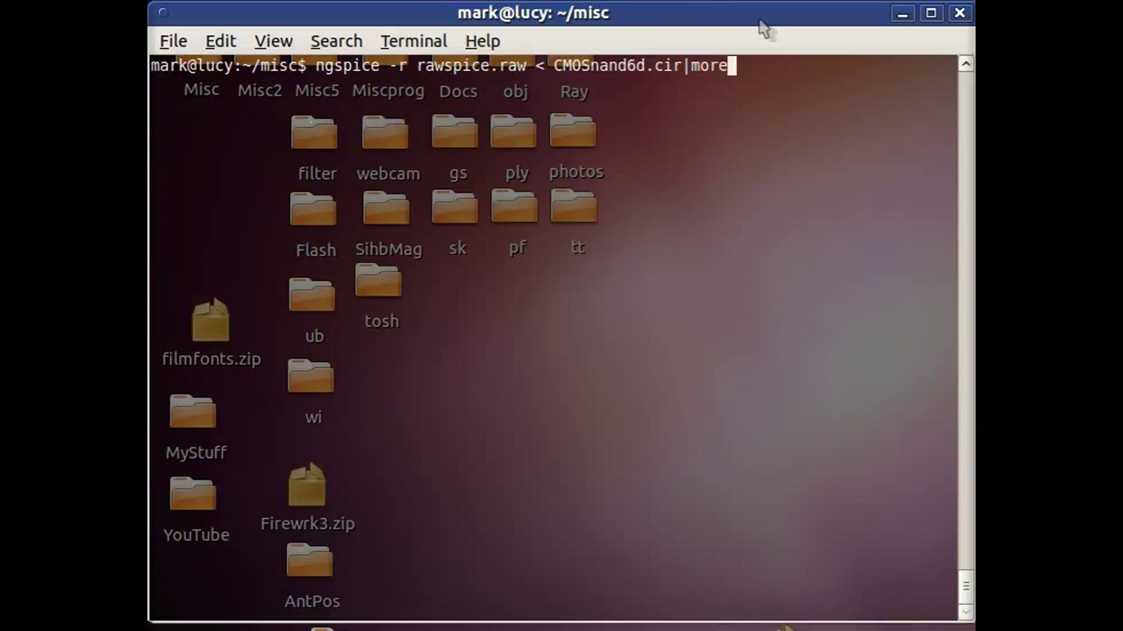
Save CMOSnand6d.cir results to rawspice.raw, load them in nutmeg, and enter plot v(a) v(b) v(f)
key(Return)
key(space)
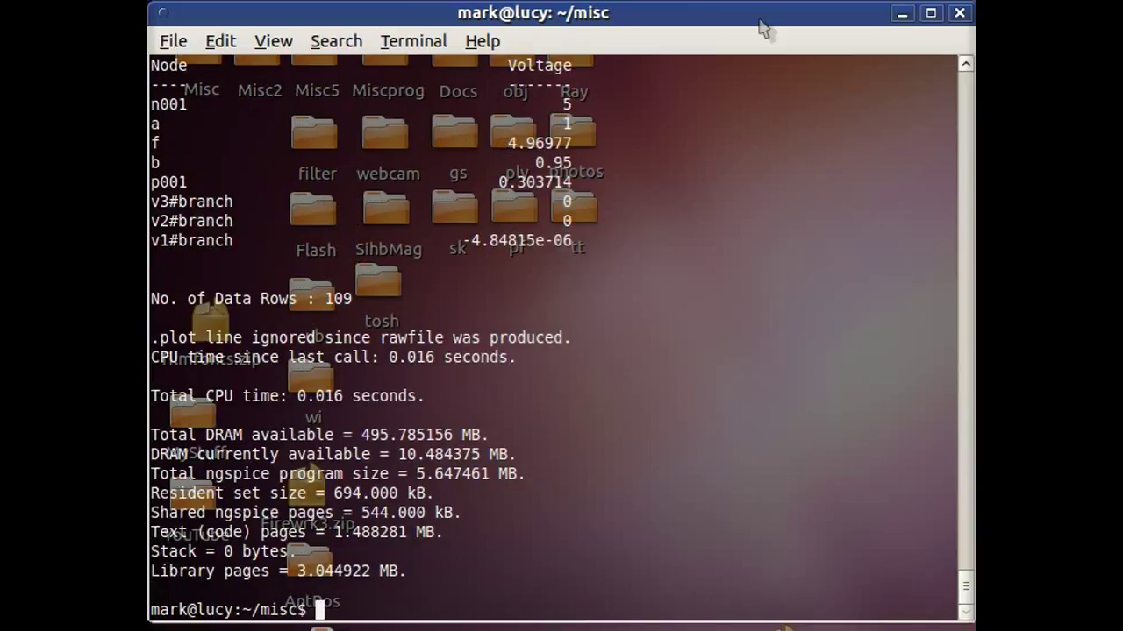
text(nutmeg)
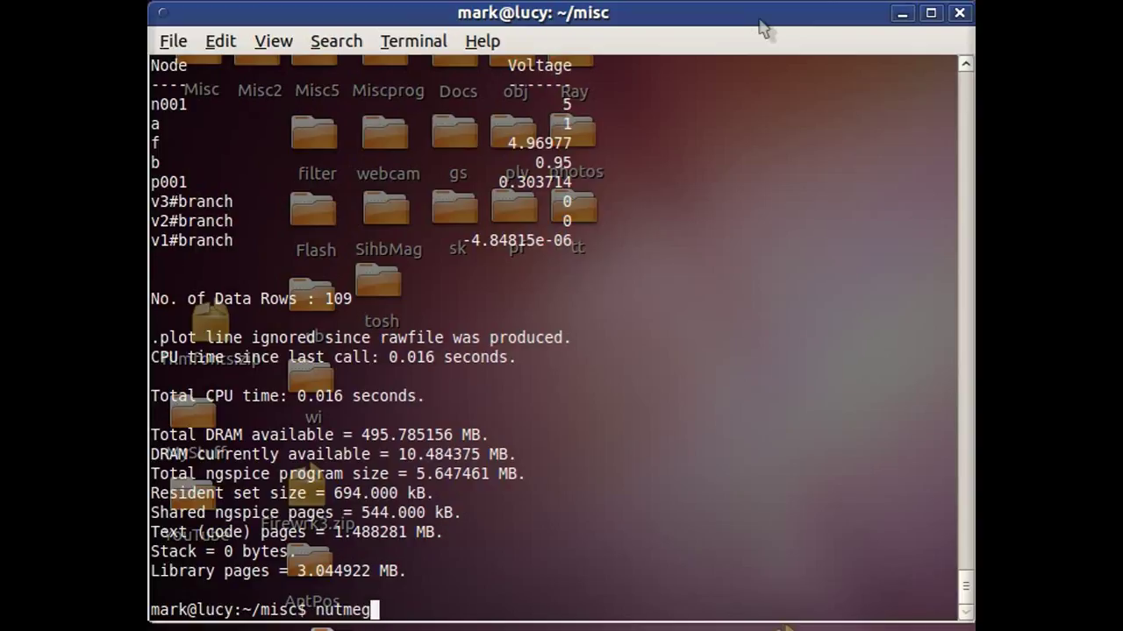
key(Return)
text(pl)
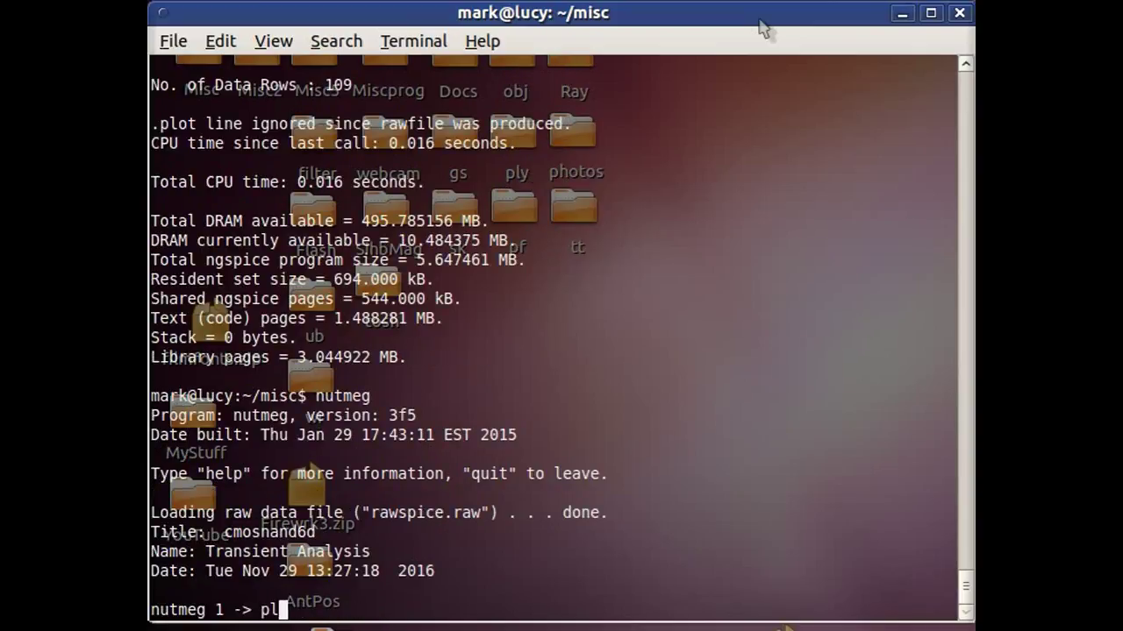
text(ot v(a)
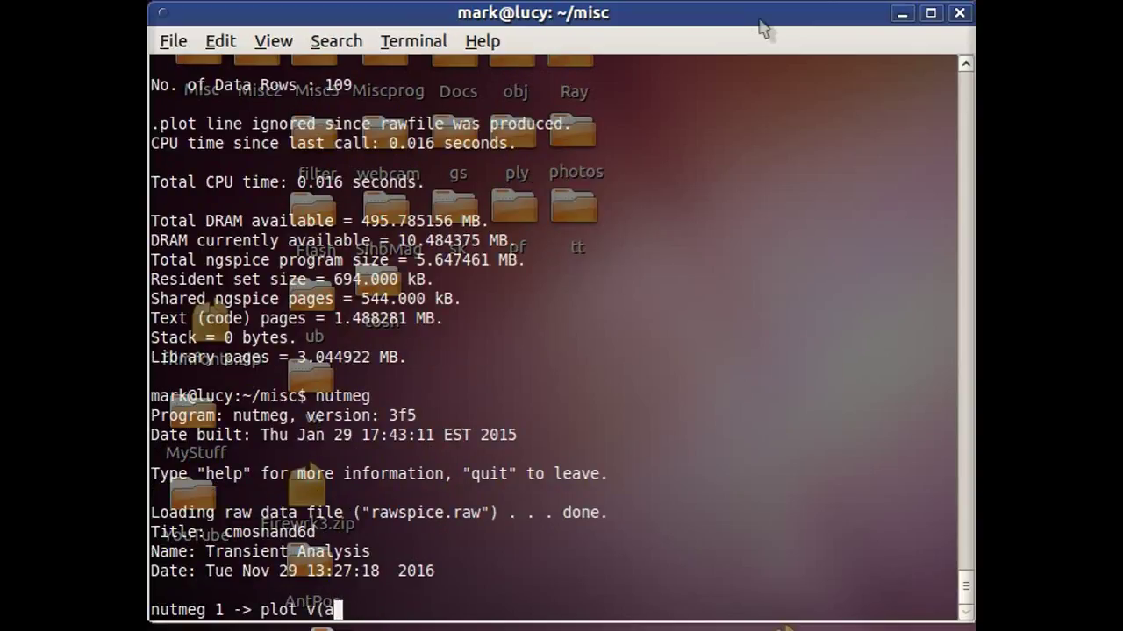
text() v(b)
text() )
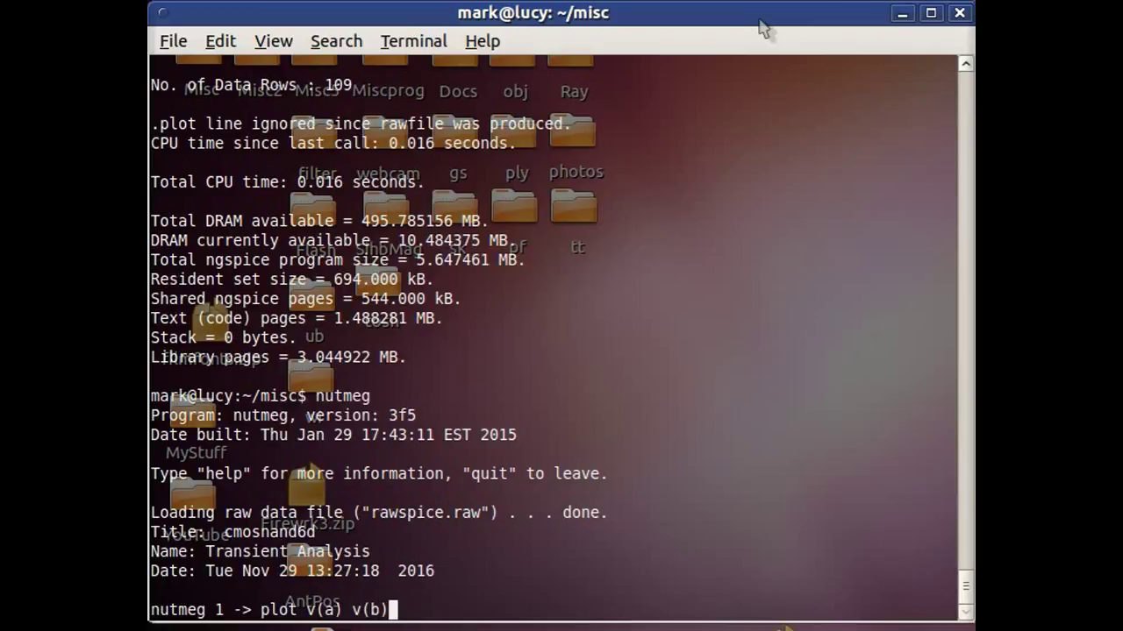
text(v(f)
text())
Plot v(a), v(b) and v(f), then maximize and slightly widen the spice3 window
key(Return)
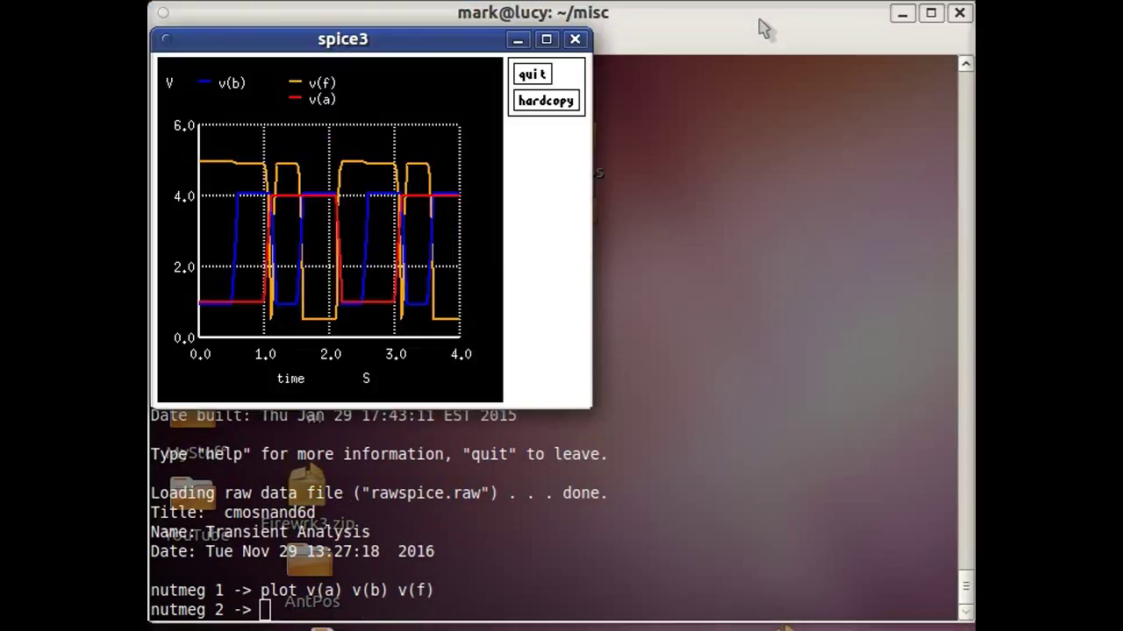
click(546, 39)
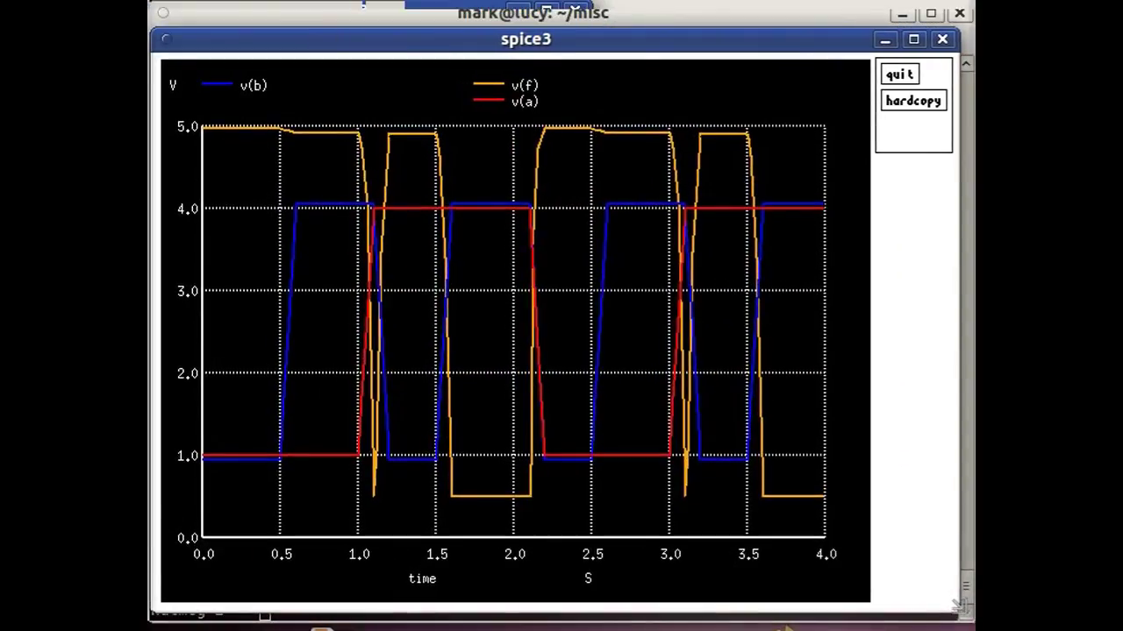
drag(961, 605, 963, 607)
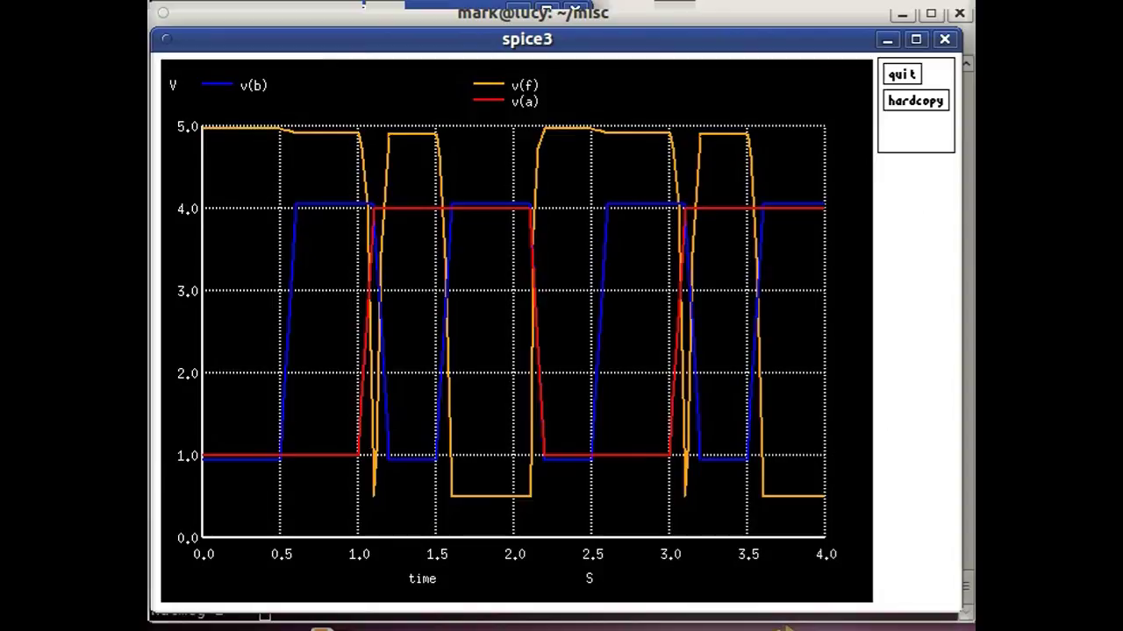